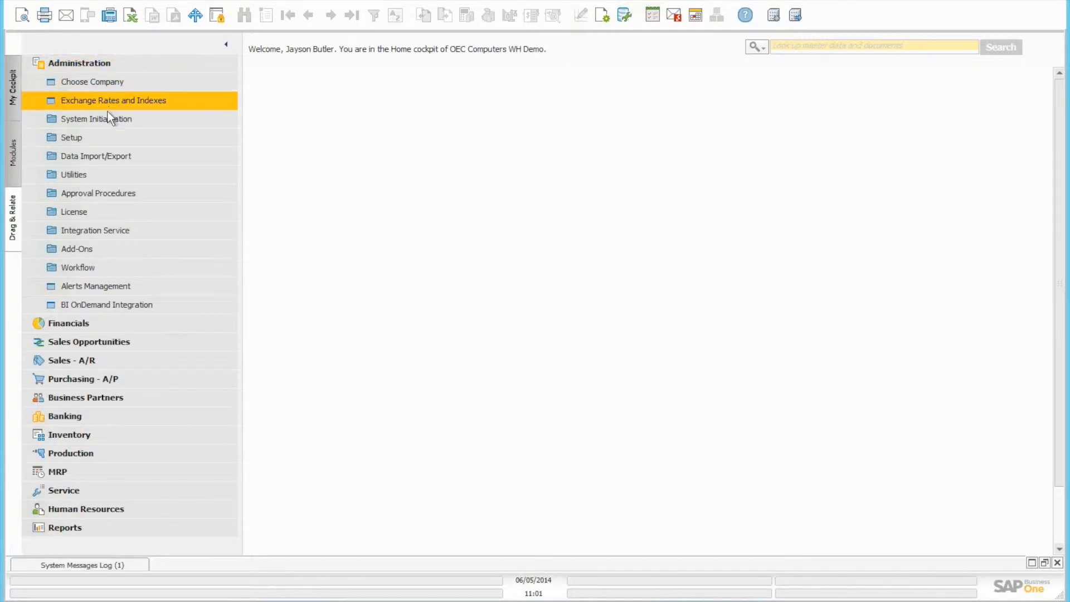
# Open the Inventory Cycles setup and review the recurrence settings of the A Items, B Items and C Items cycles
pyautogui.click(104, 138)
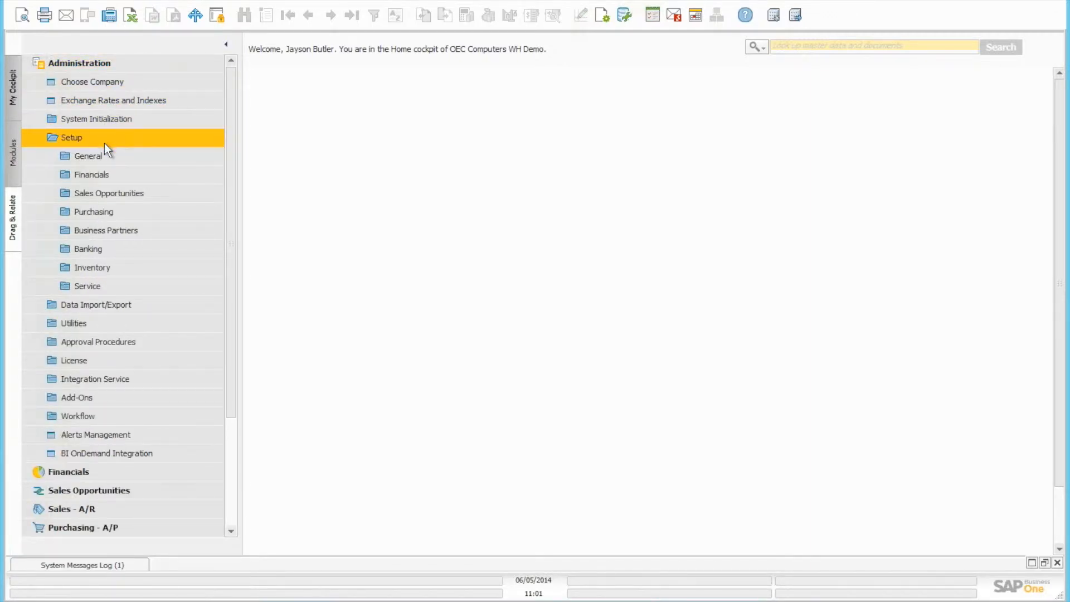
pyautogui.click(99, 264)
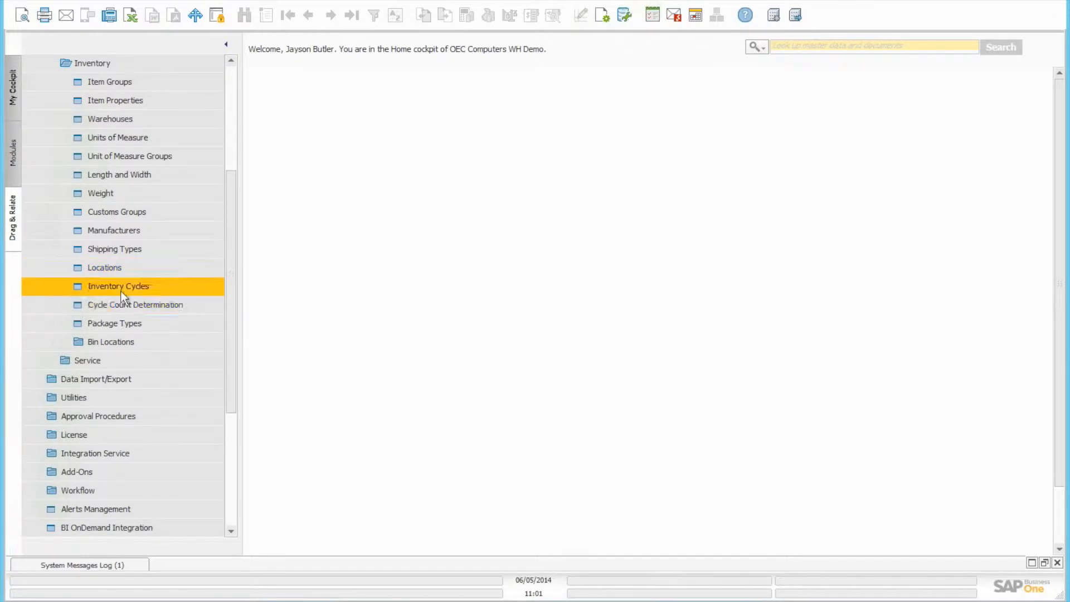
pyautogui.click(124, 288)
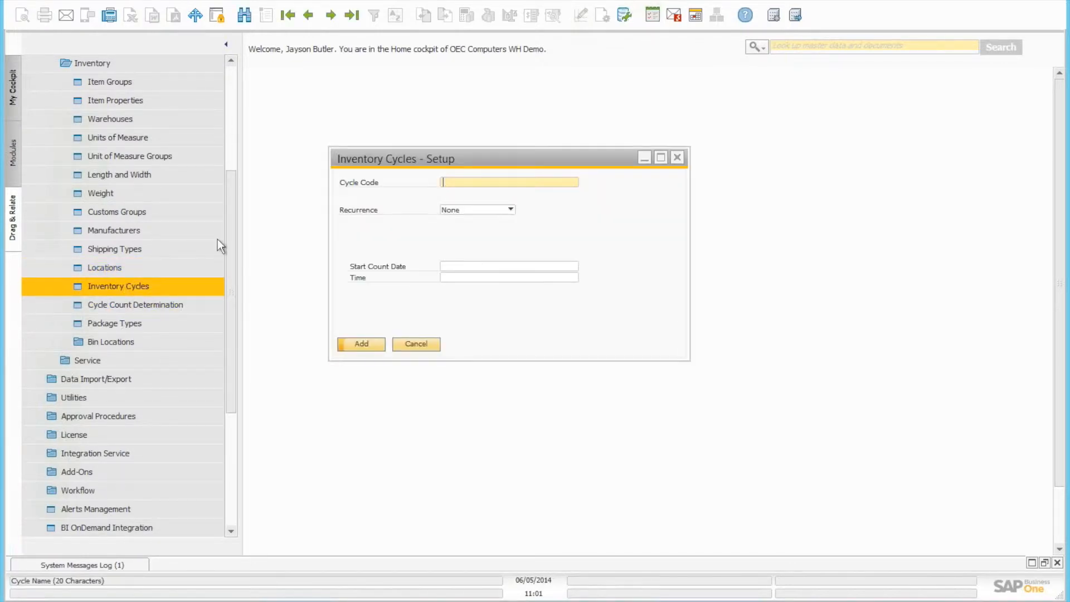
pyautogui.moveTo(418, 160); pyautogui.dragTo(377, 130)
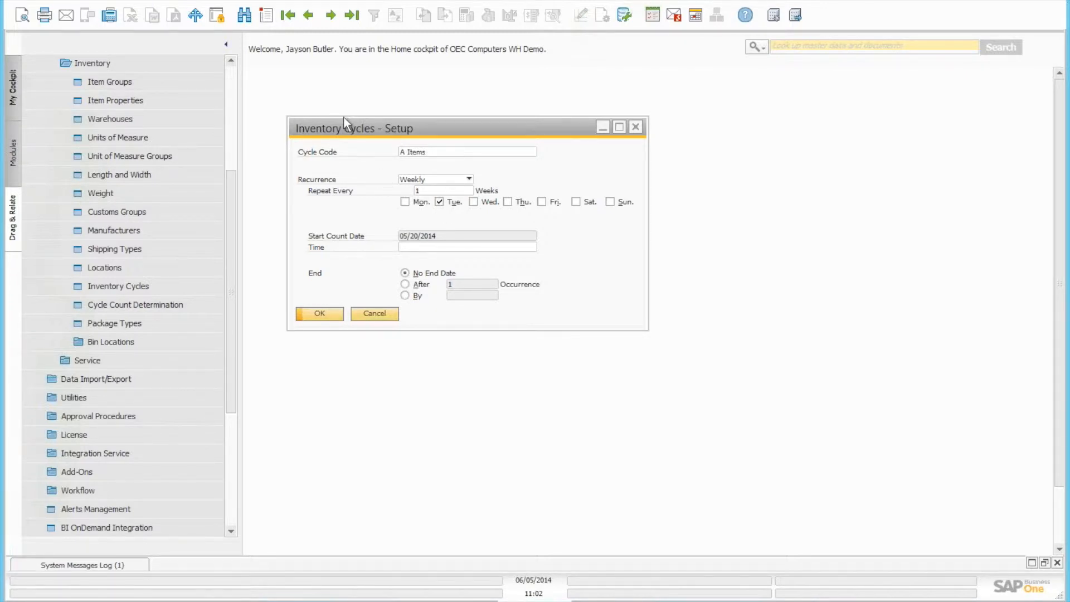
pyautogui.click(331, 15)
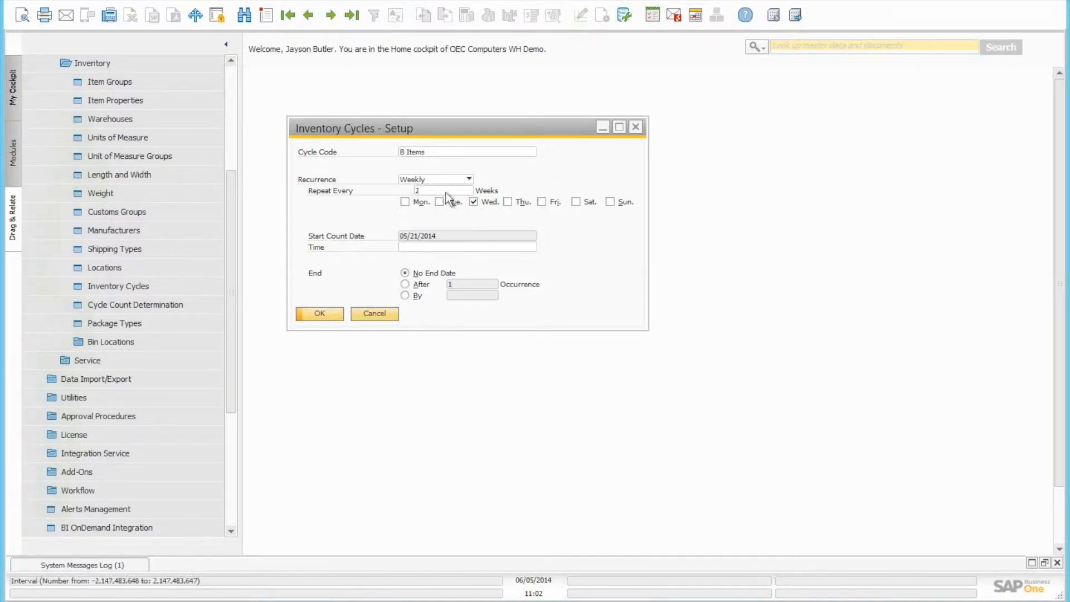
pyautogui.click(332, 16)
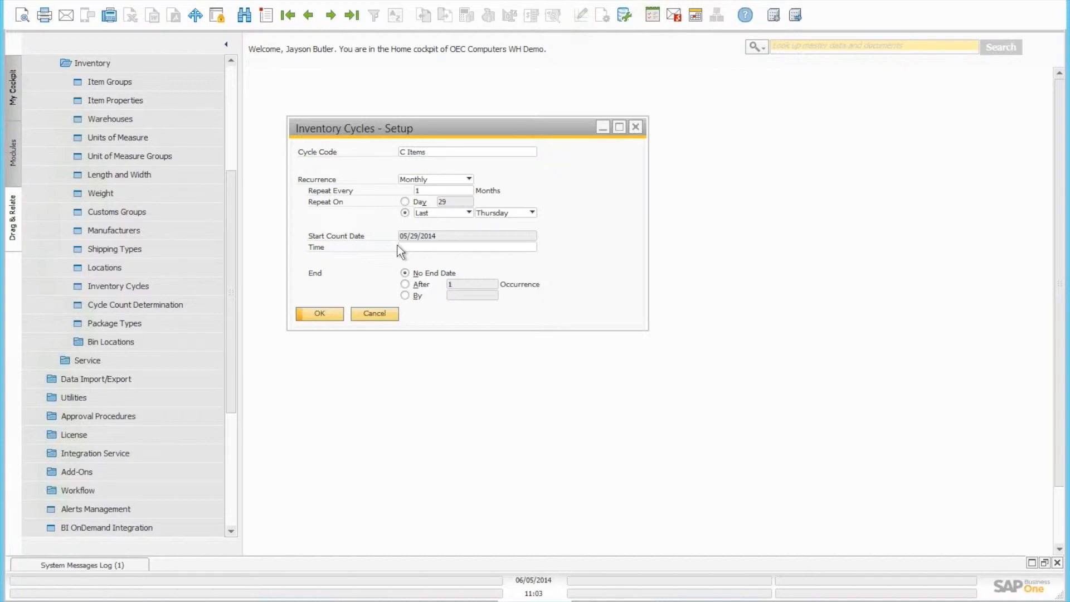
pyautogui.click(366, 312)
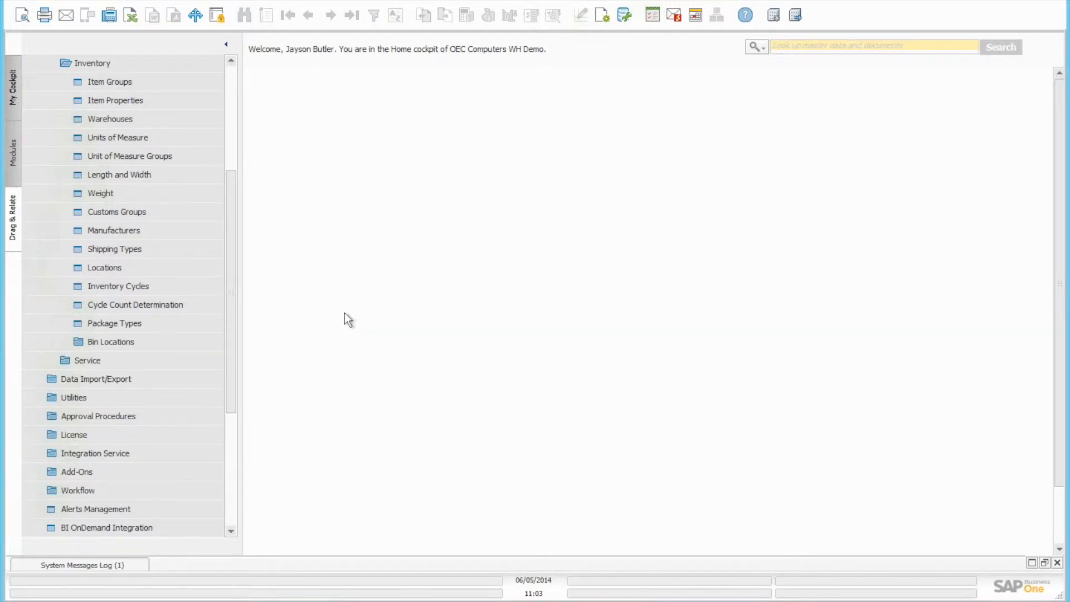
# In the Cycle Count Determination setup, examine the Cycle By options for Test Warehouse and the item group cycle codes of warehouse 01
pyautogui.click(220, 304)
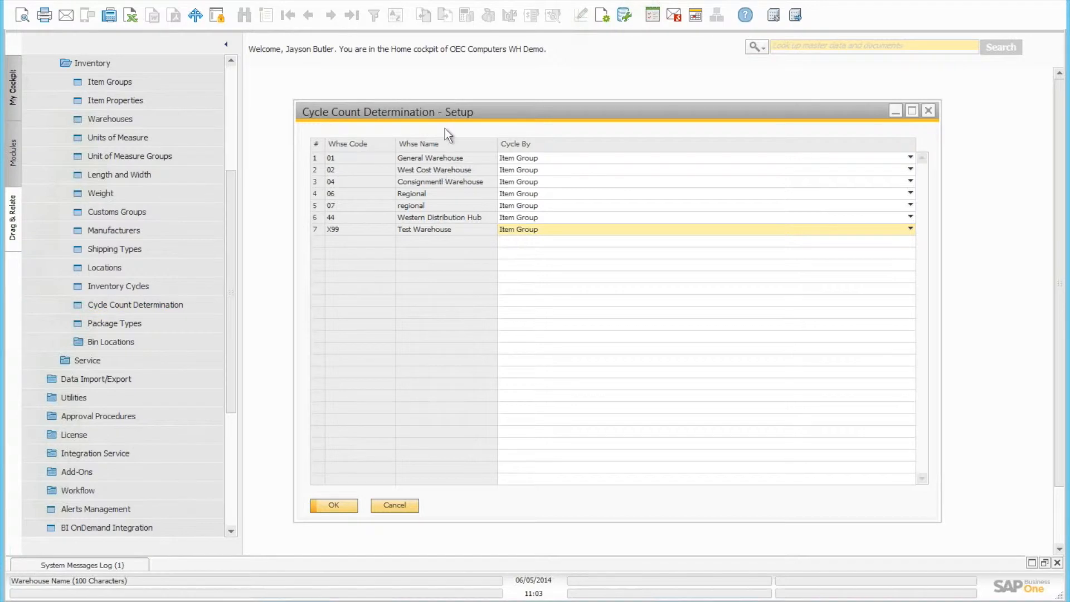
pyautogui.moveTo(457, 105); pyautogui.dragTo(449, 76)
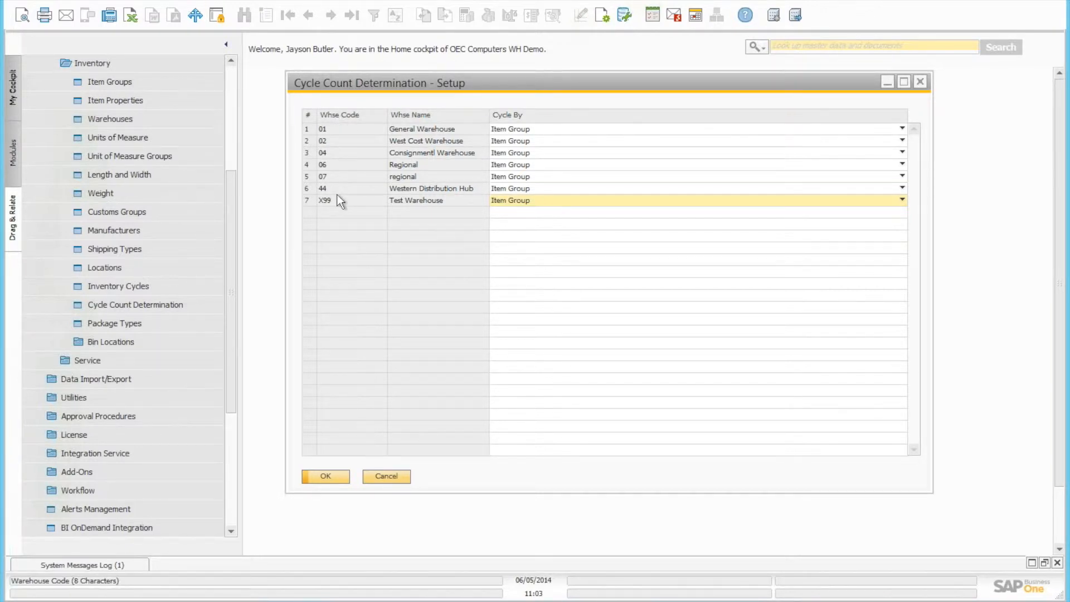
pyautogui.click(513, 196)
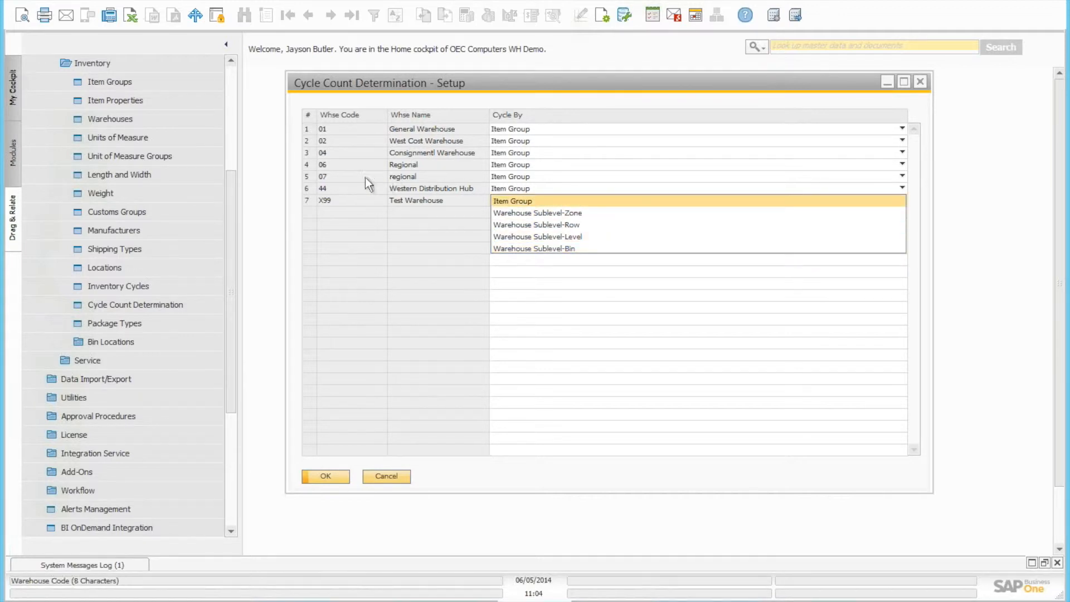
pyautogui.press('Escape')
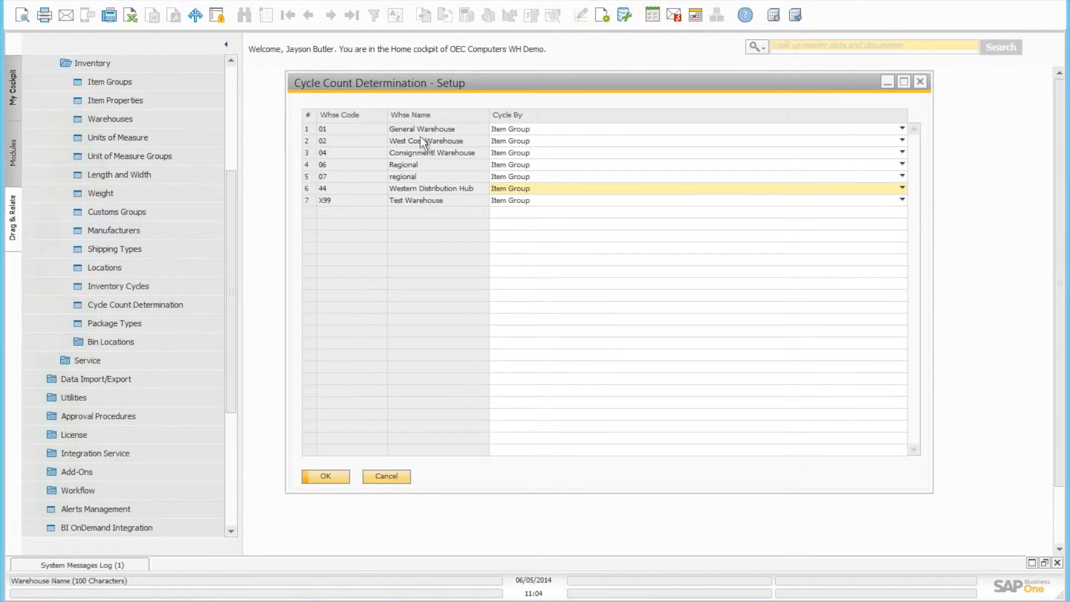
pyautogui.doubleClick(307, 129)
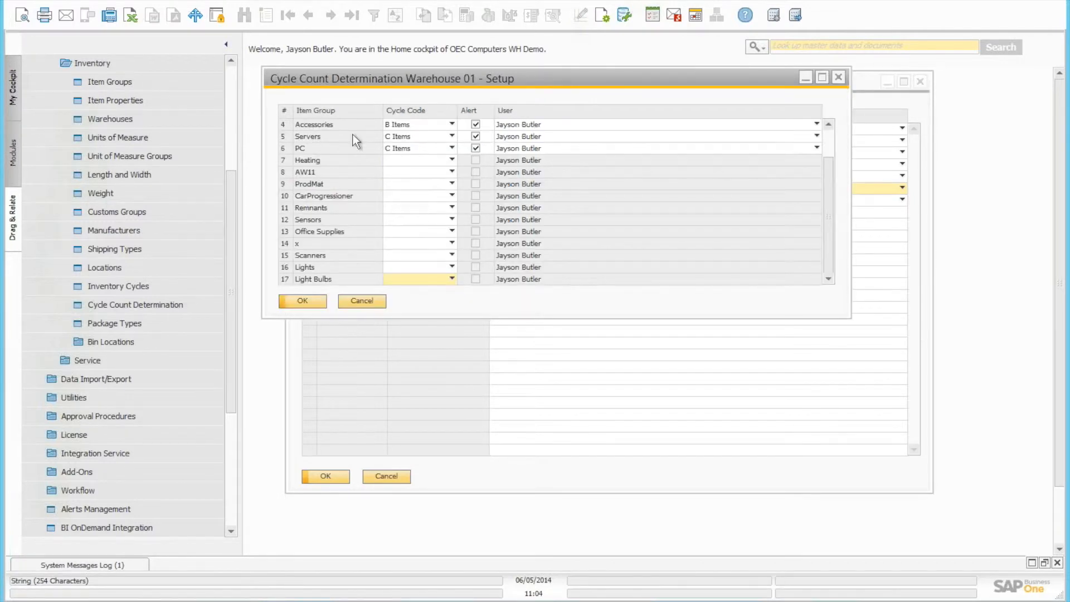
pyautogui.scroll(3, 396, 162)
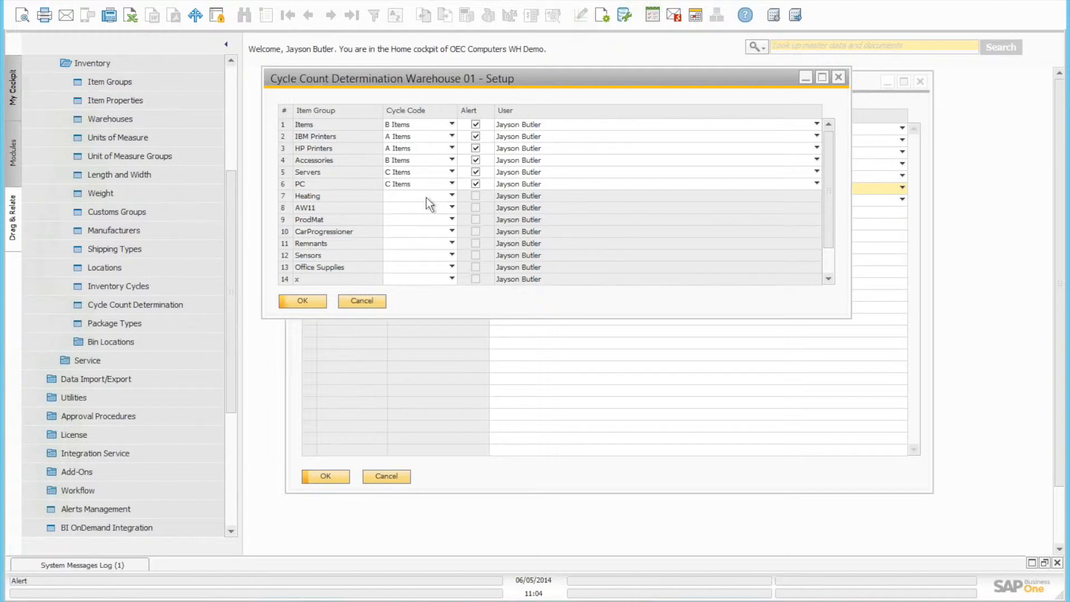
# Select all items of the 05/29/2014 Stocktaking Required alert and preview an Inventory Counting document for them without adding it
pyautogui.click(675, 17)
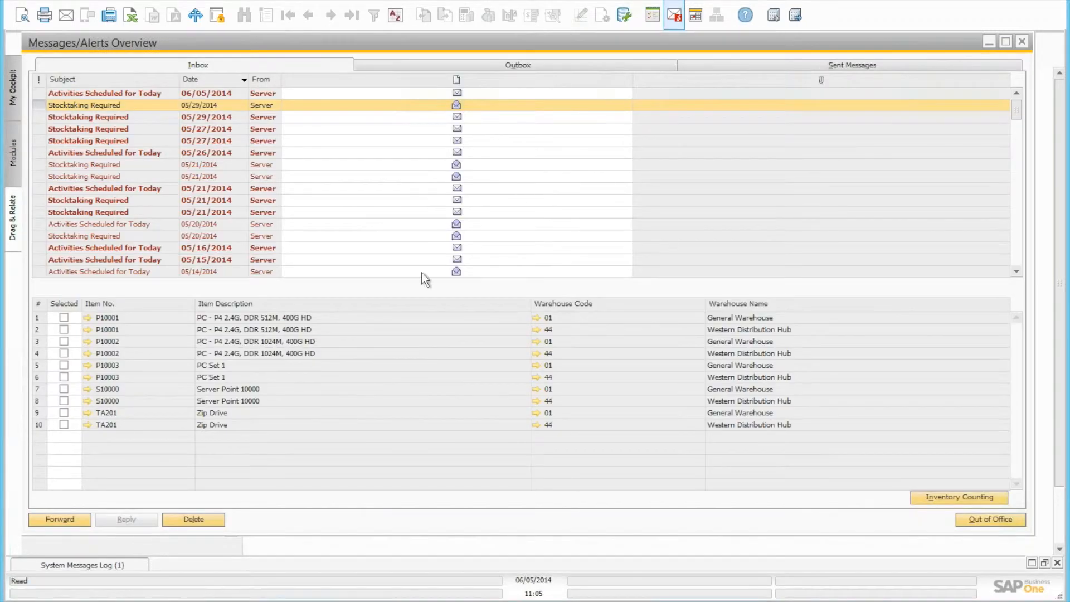
pyautogui.moveTo(316, 44); pyautogui.dragTo(336, 50)
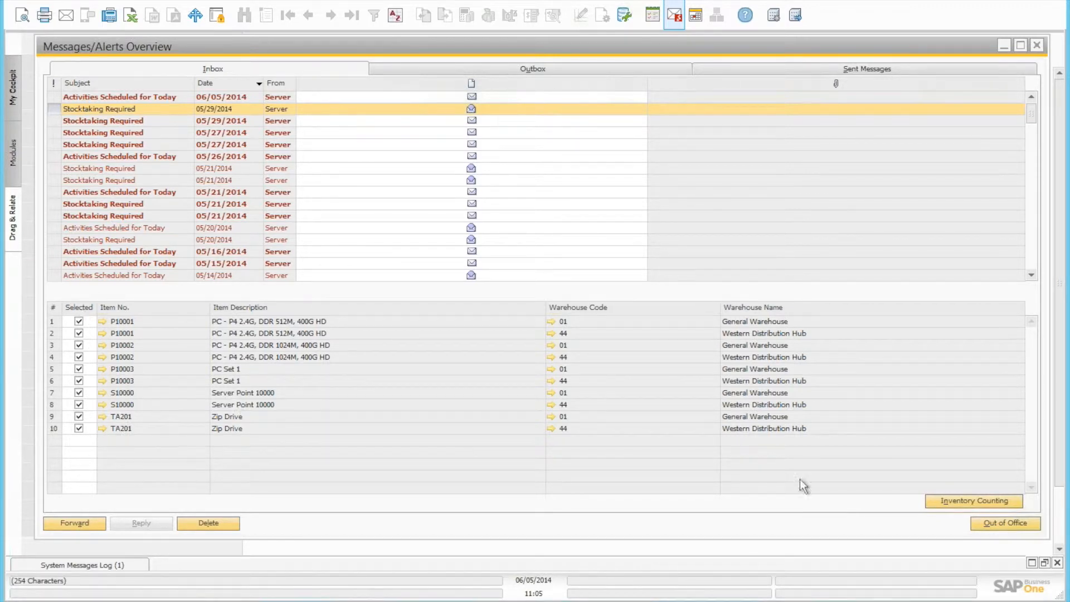
pyautogui.click(957, 507)
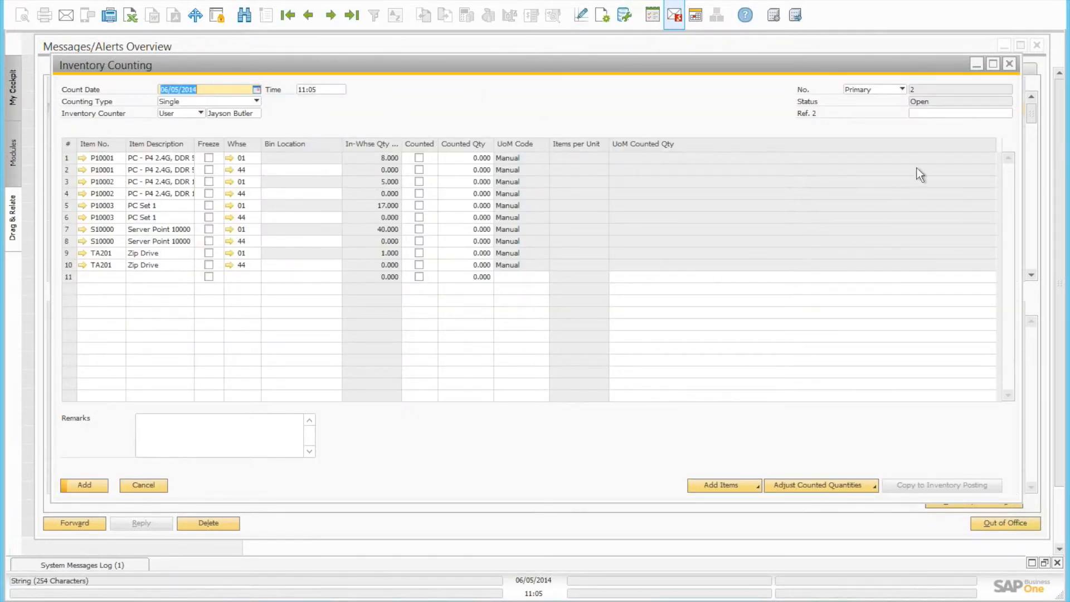
pyautogui.click(1011, 63)
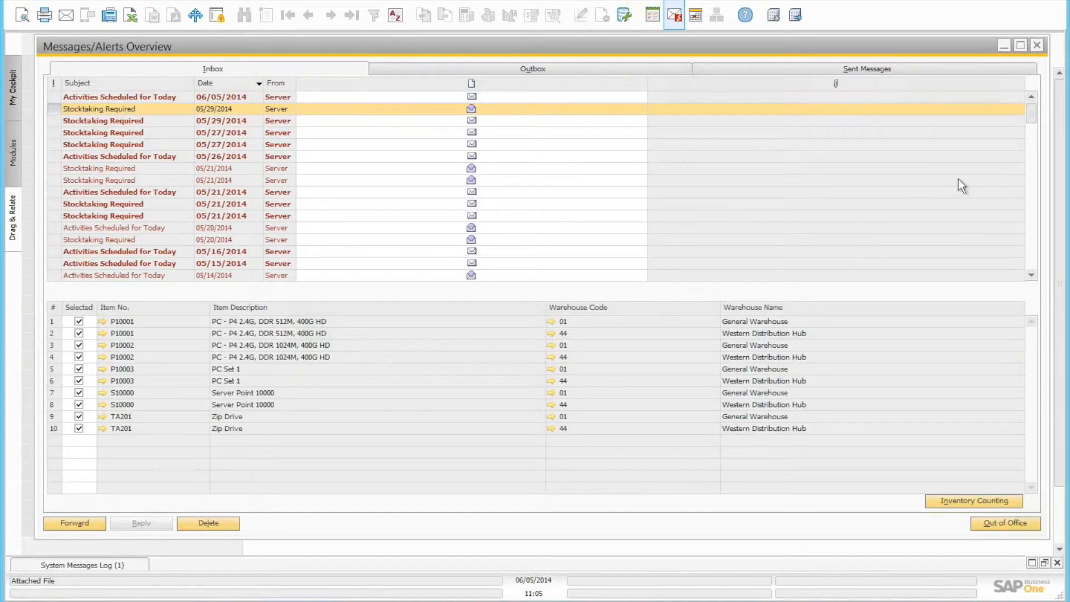
pyautogui.click(1041, 45)
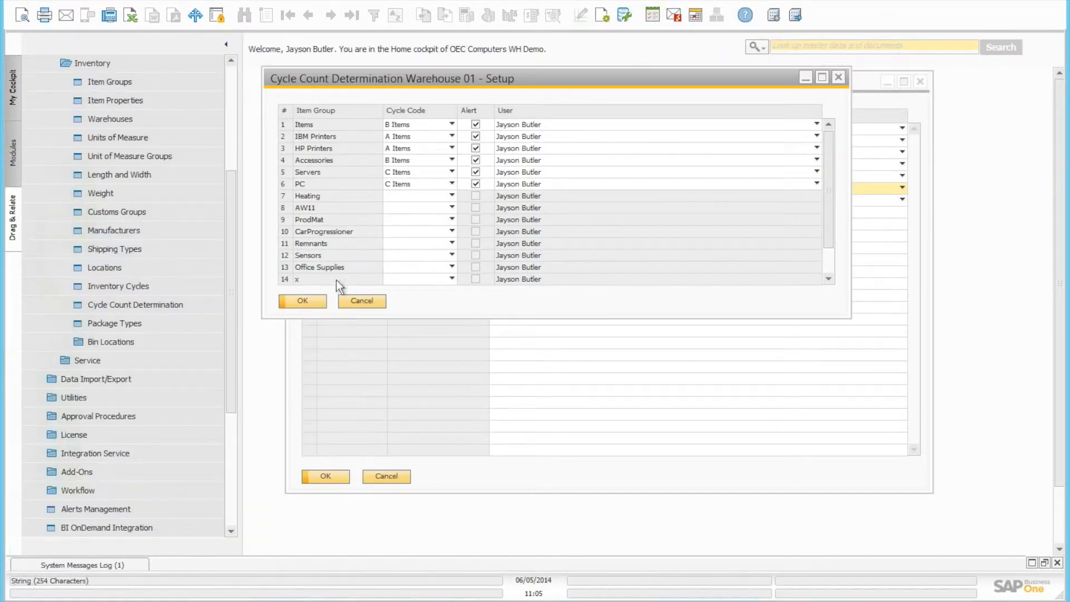
# Close the Cycle Count Determination setup windows and collapse the Inventory setup folder
pyautogui.click(361, 301)
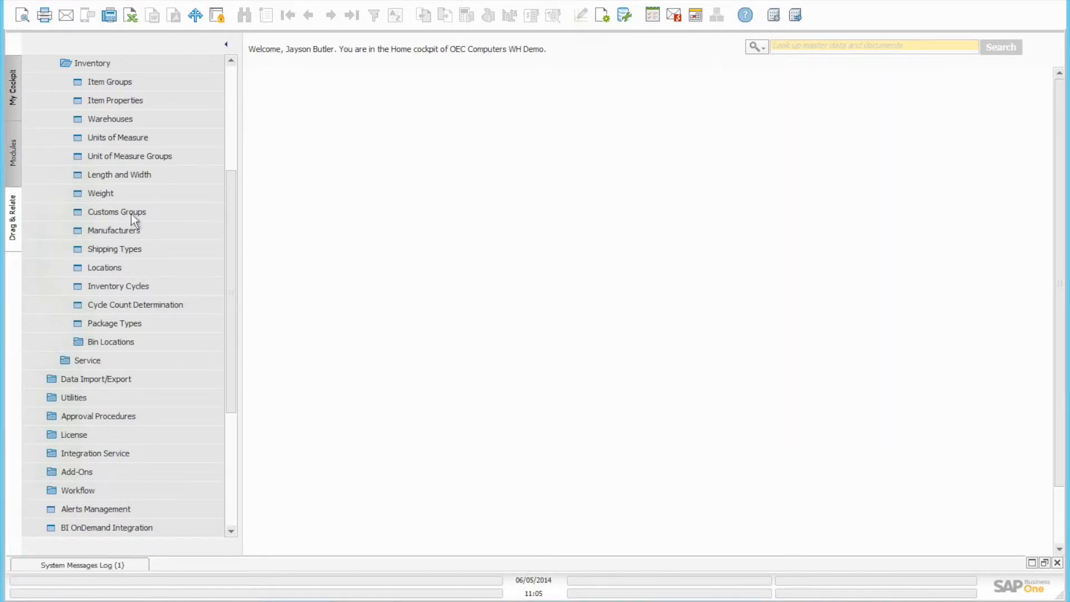
pyautogui.click(139, 63)
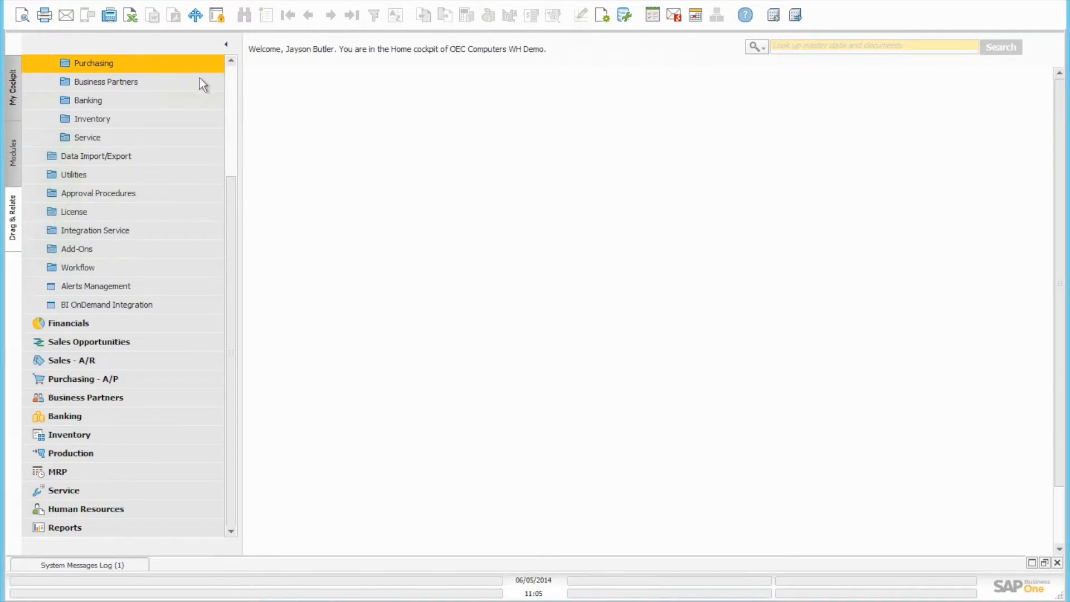
# Switch to PowerPoint to view the Cycle count recommendations slide and return to SAP Business One
pyautogui.press('super')
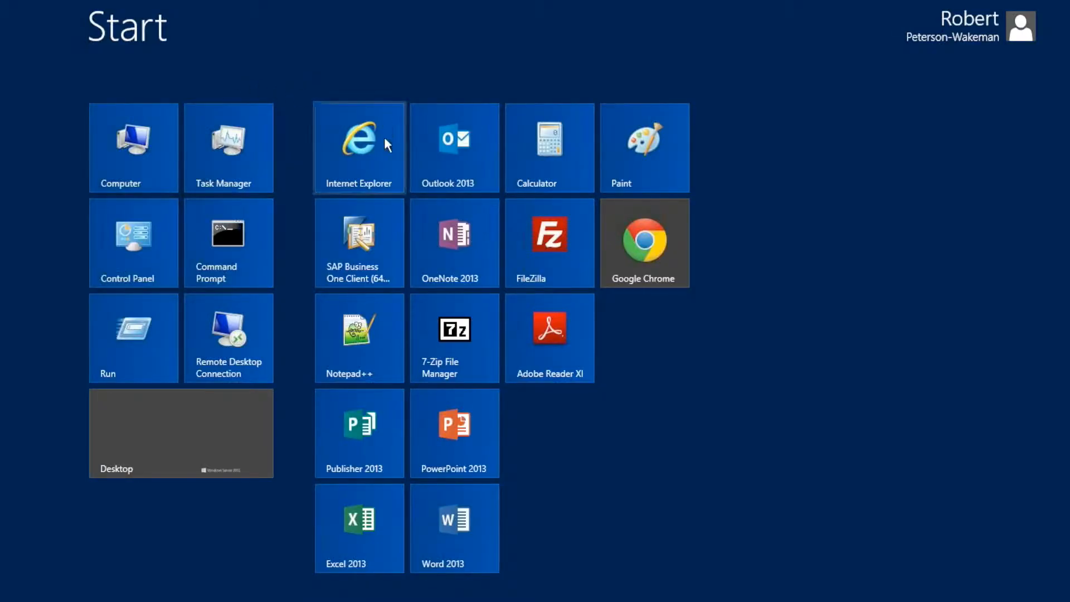
pyautogui.click(465, 456)
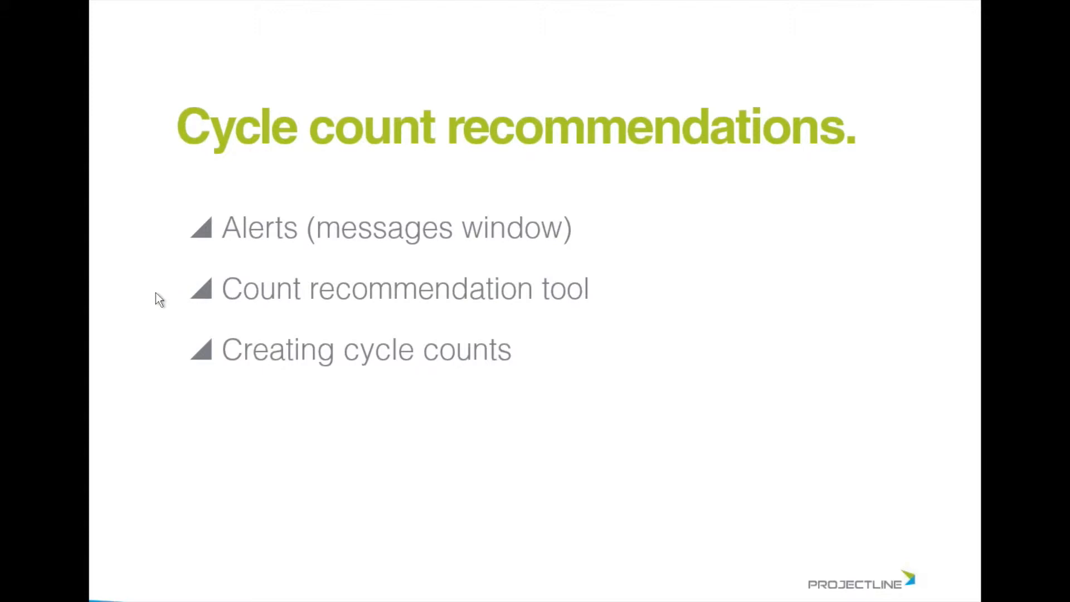
pyautogui.press('Escape')
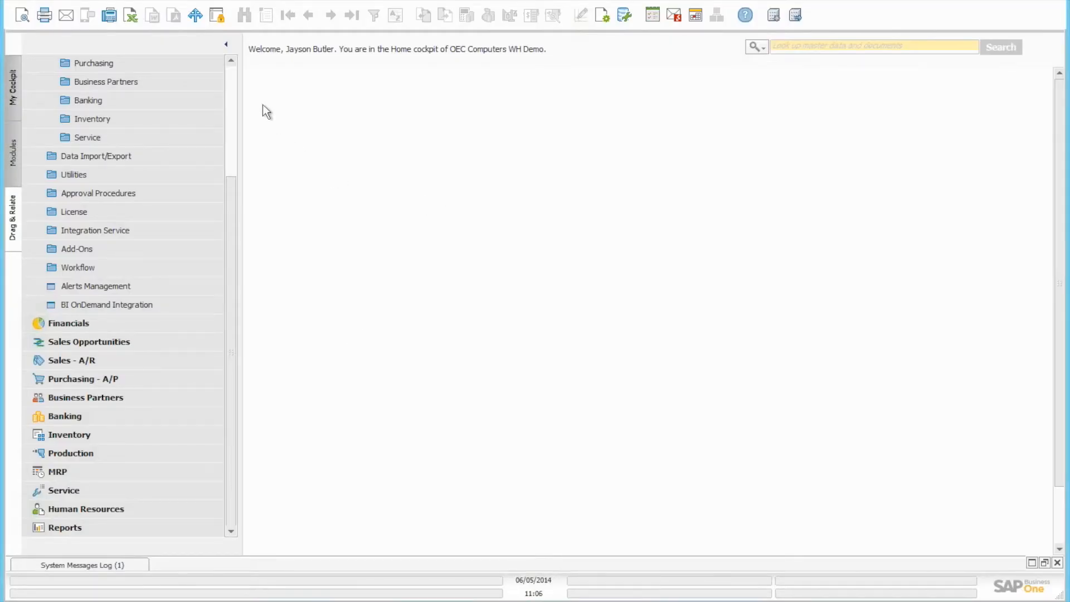
# Collapse the Setup folder and the Administration module in the navigation tree
pyautogui.click(233, 73)
pyautogui.click(71, 137)
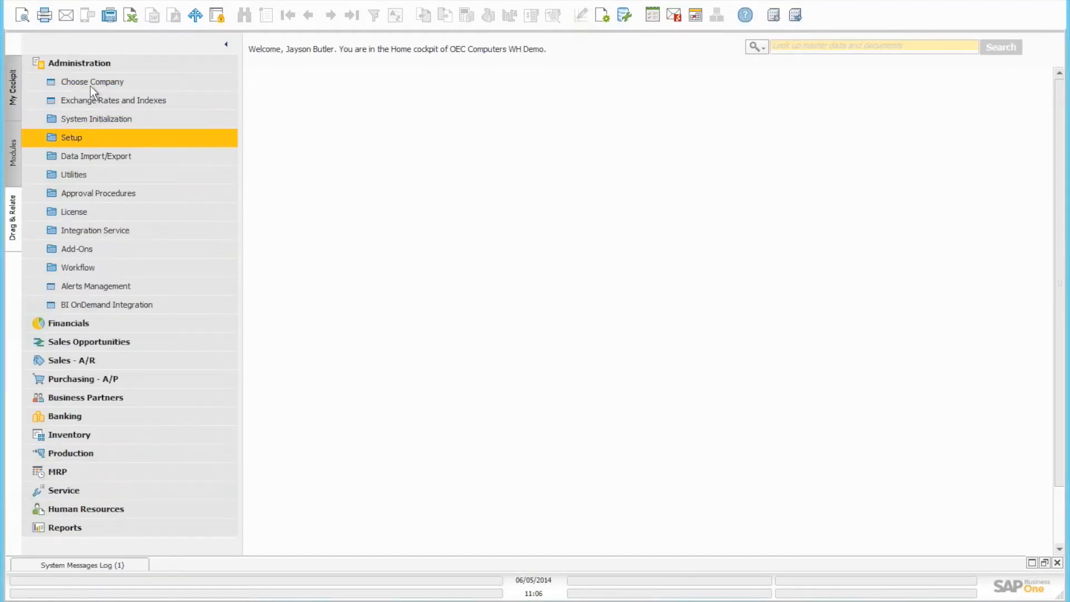
pyautogui.click(112, 63)
# View the stocktaking alerts in the Messages/Alerts Overview once more and close it
pyautogui.click(673, 15)
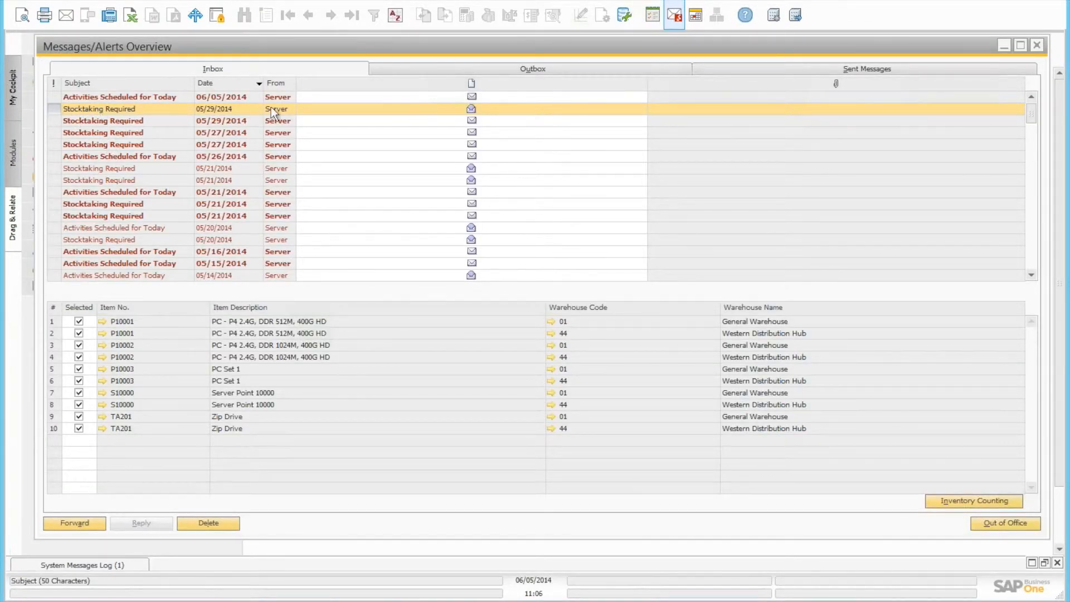
pyautogui.click(1038, 43)
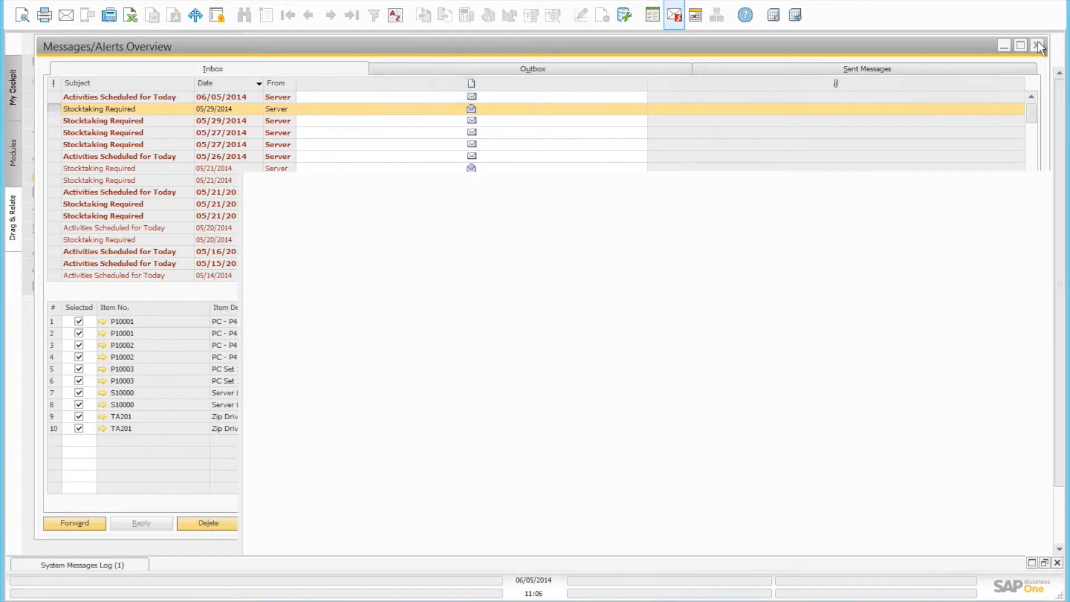
# Open the selection criteria for Cycle Count Recommendations under the inventory transactions
pyautogui.click(116, 195)
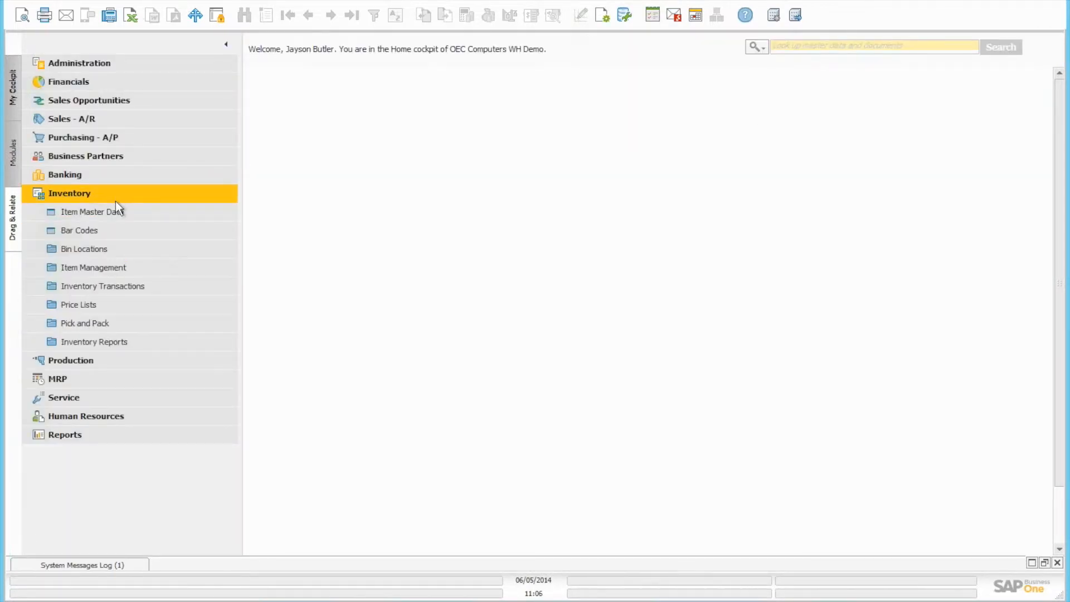
pyautogui.click(103, 286)
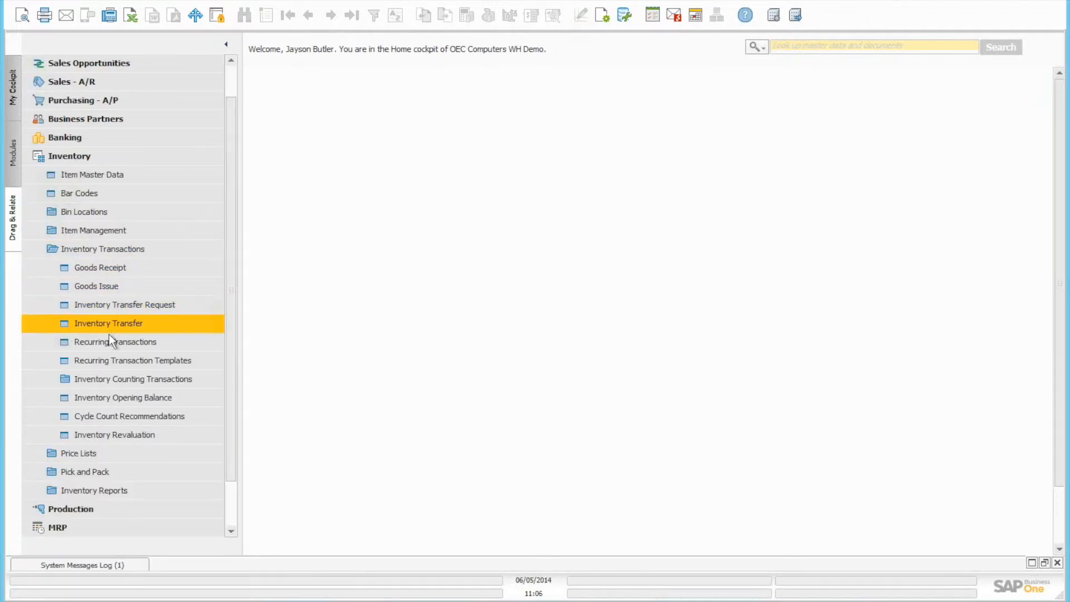
pyautogui.click(138, 416)
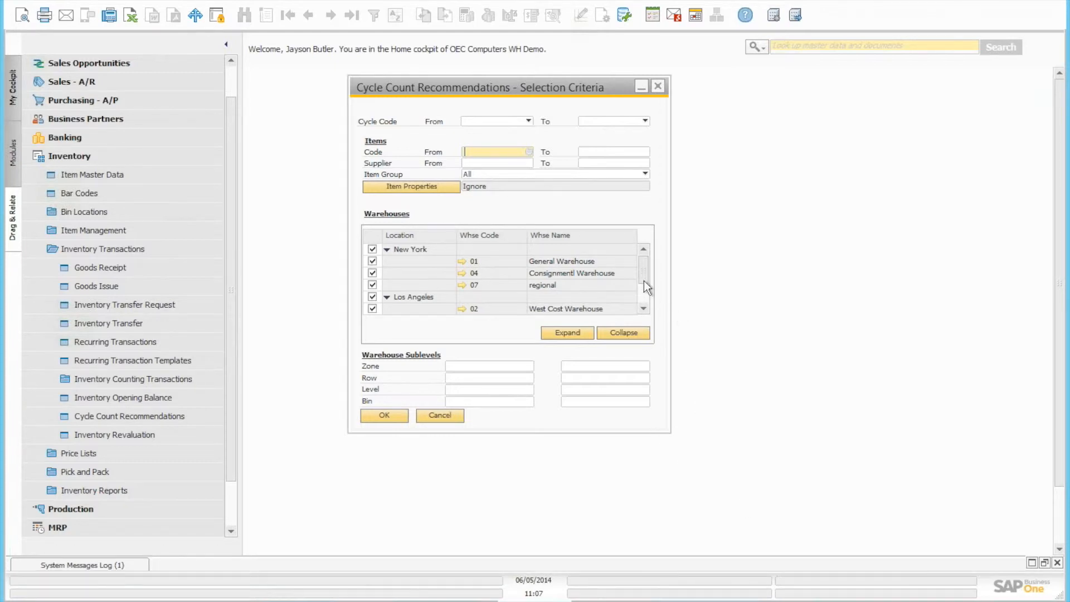
# Restrict the recommendation's warehouses to 01 General Warehouse by deselecting the Saskatoon, Los Angeles and other New York warehouses
pyautogui.moveTo(644, 273); pyautogui.dragTo(644, 296)
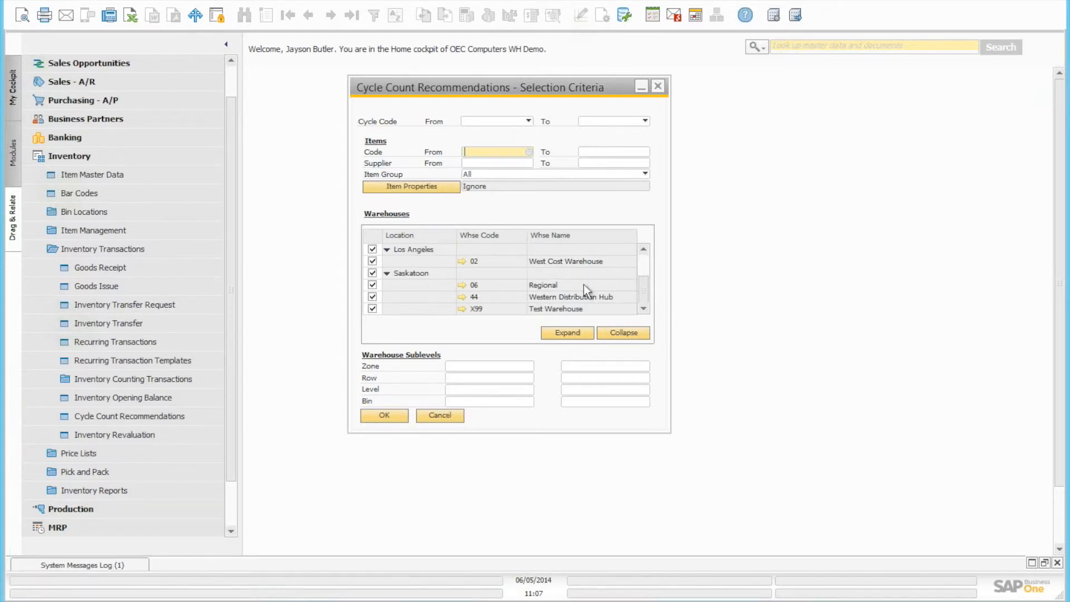
pyautogui.click(372, 272)
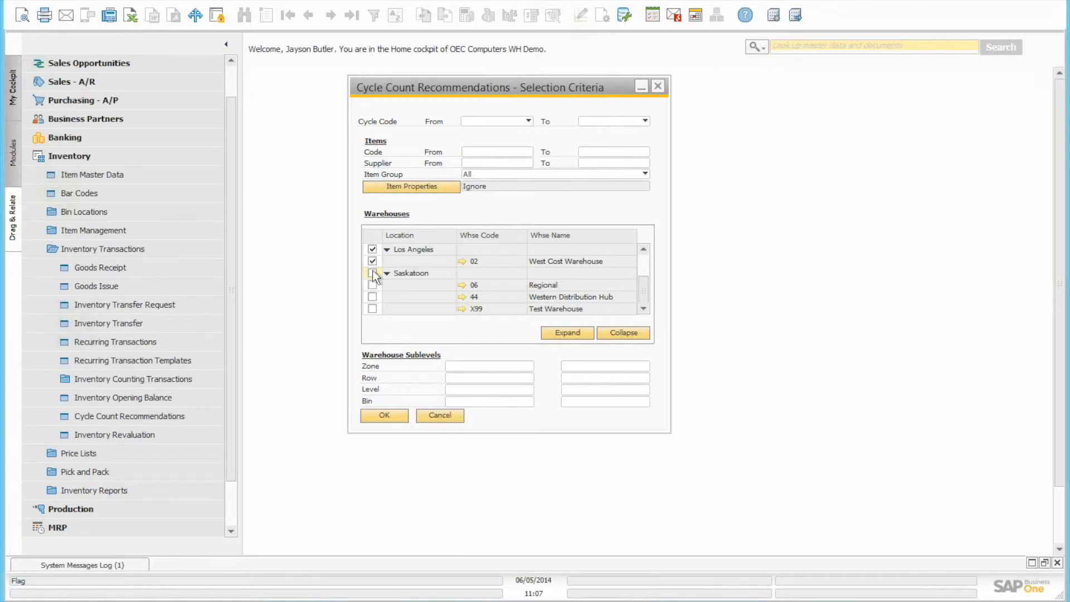
pyautogui.click(372, 250)
pyautogui.moveTo(645, 286); pyautogui.dragTo(645, 260)
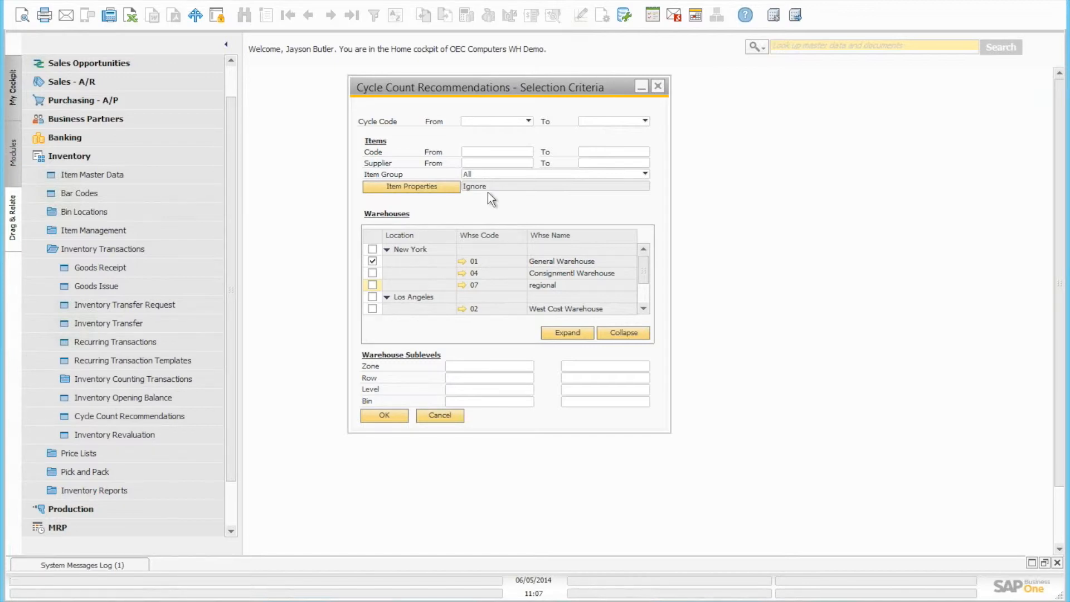
# Set the cycle code range from A Items to A Items and generate the cycle count recommendations
pyautogui.click(496, 122)
pyautogui.click(486, 145)
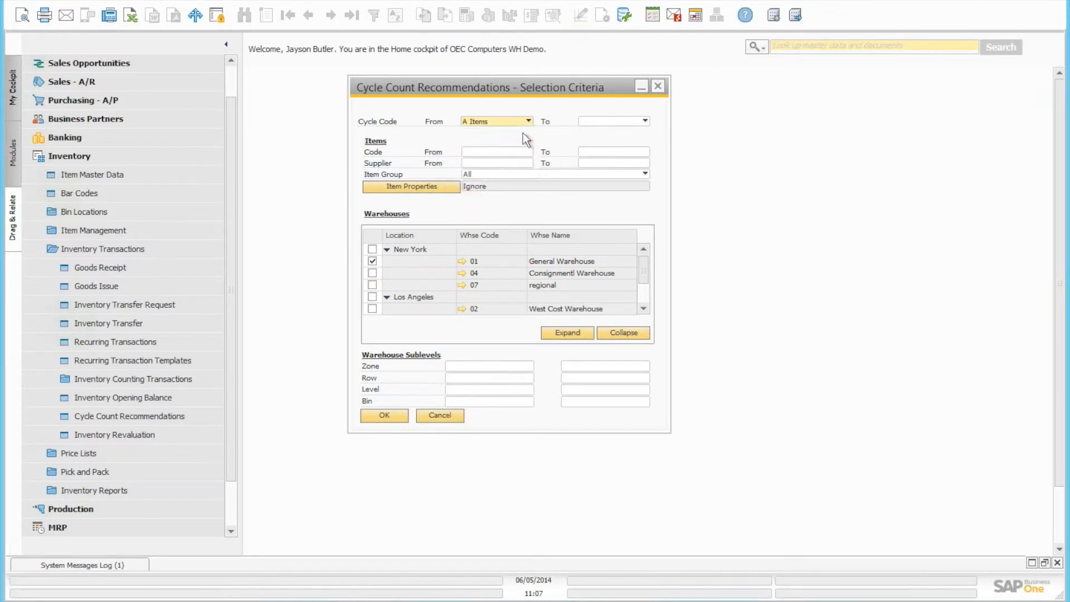
pyautogui.click(600, 121)
pyautogui.click(596, 145)
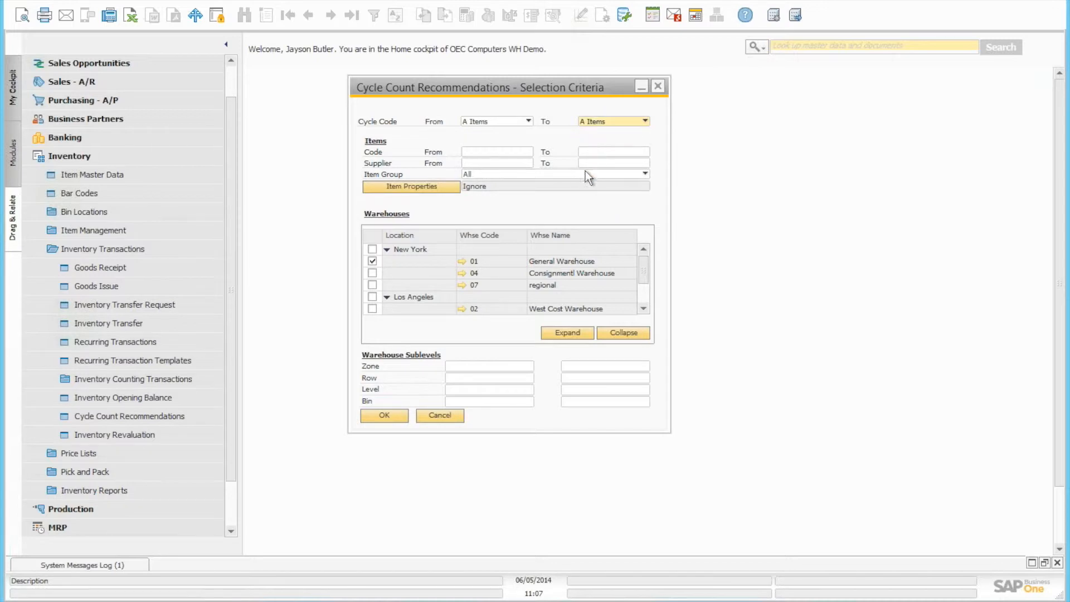
pyautogui.click(384, 416)
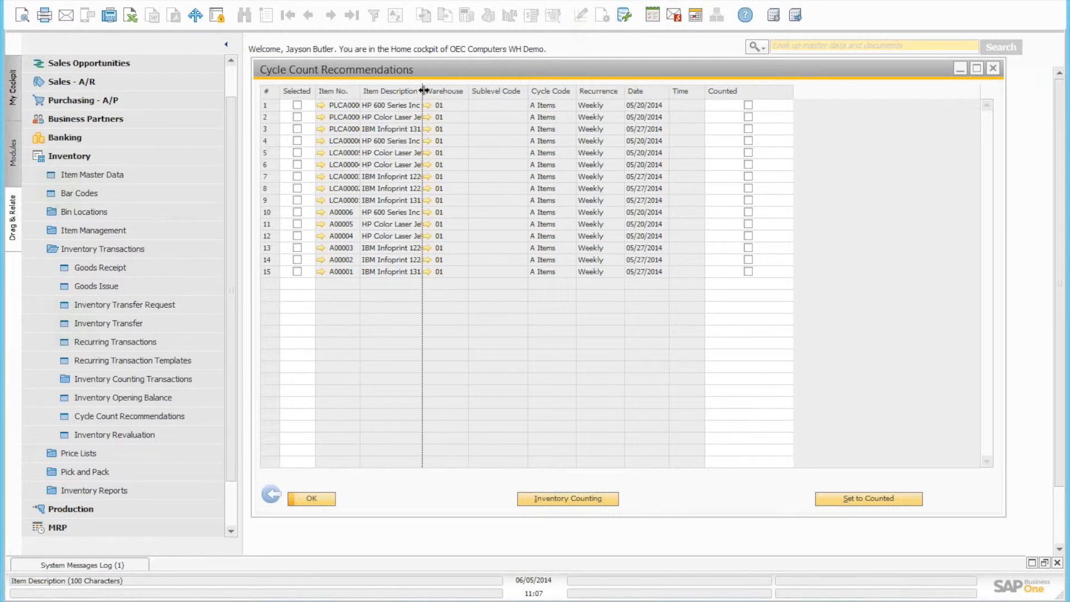
# Try to add an inventory counting document for all recommended items, with the item number and description columns widened
pyautogui.moveTo(422, 96); pyautogui.dragTo(526, 96)
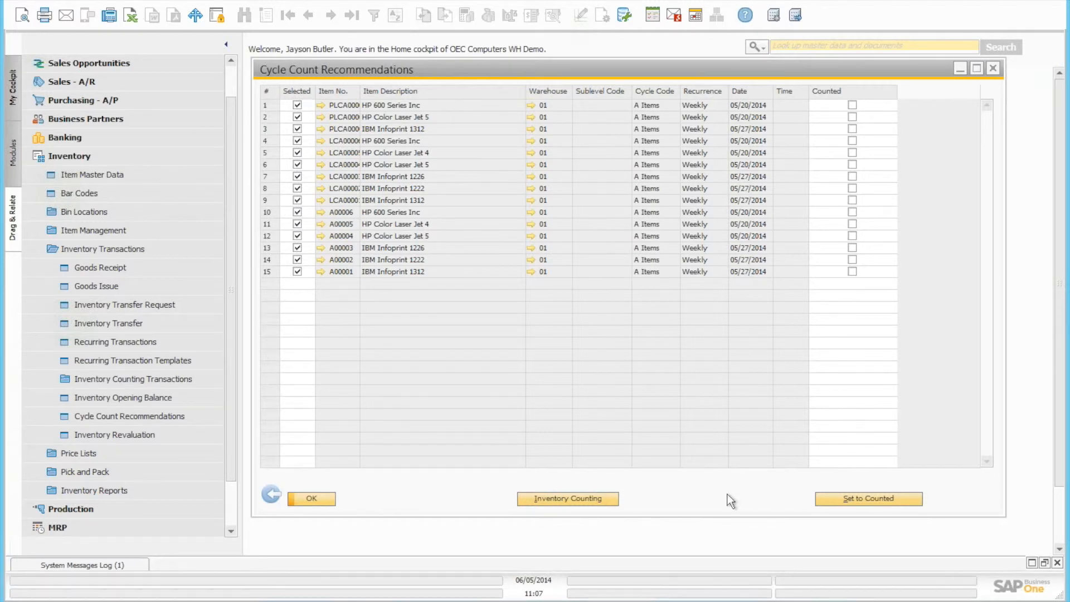
pyautogui.click(568, 498)
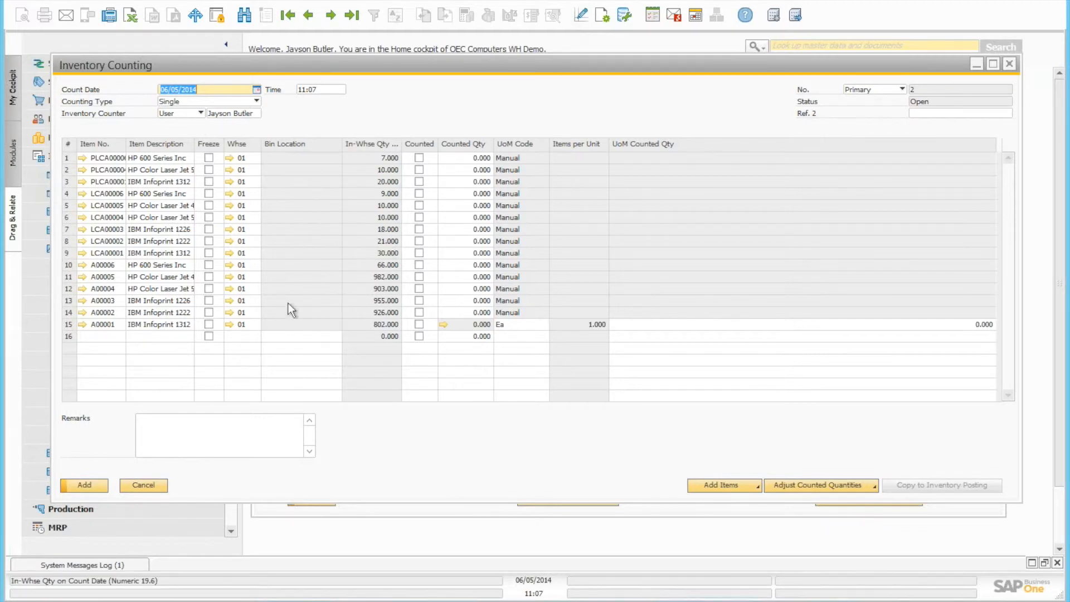
pyautogui.moveTo(154, 145); pyautogui.dragTo(167, 145)
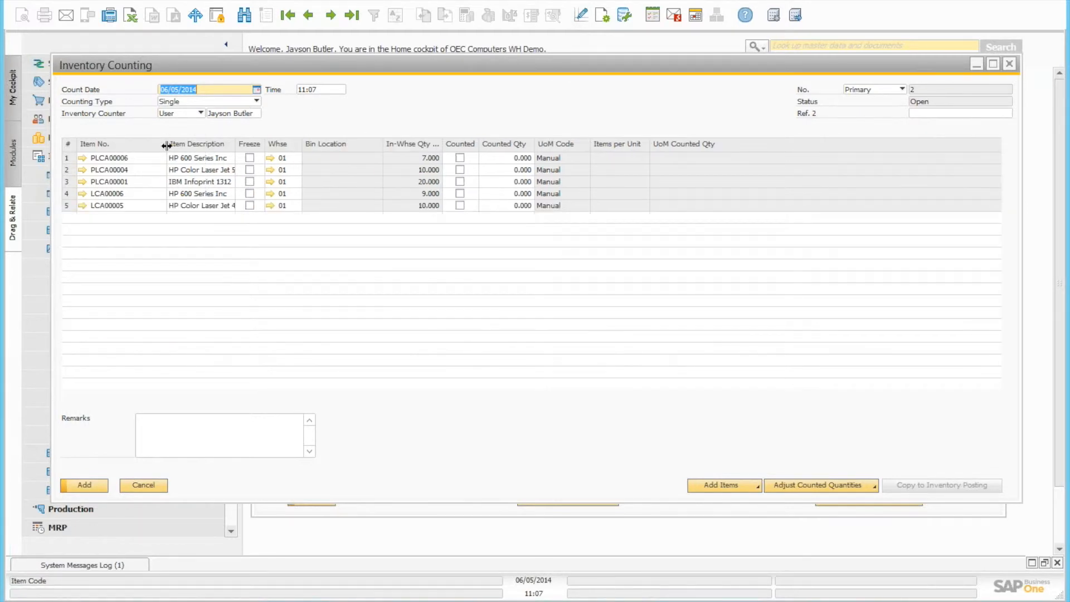
pyautogui.moveTo(249, 143); pyautogui.dragTo(277, 144)
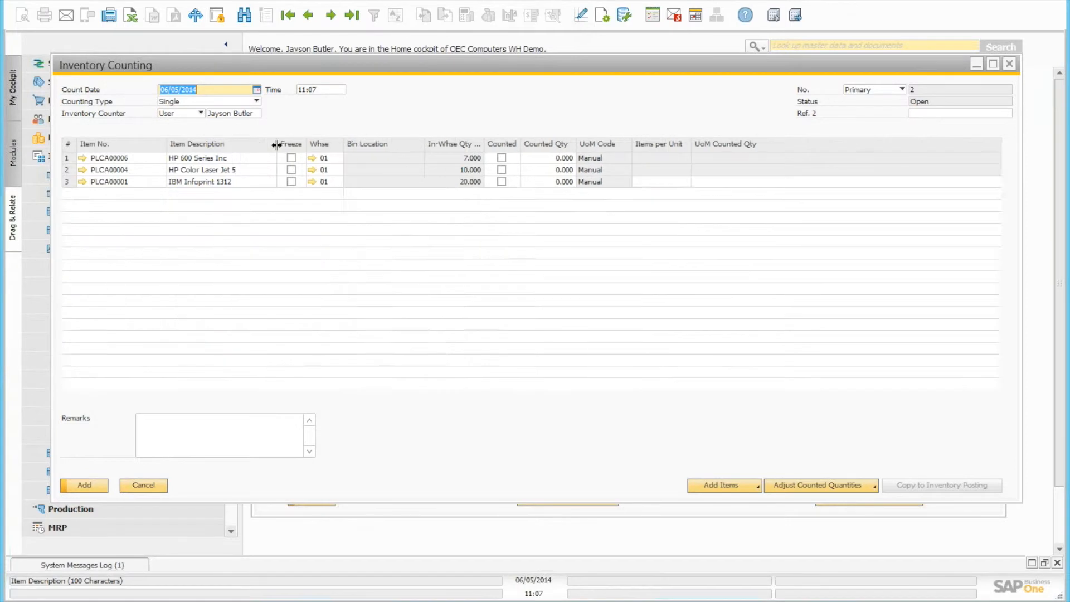
pyautogui.click(84, 485)
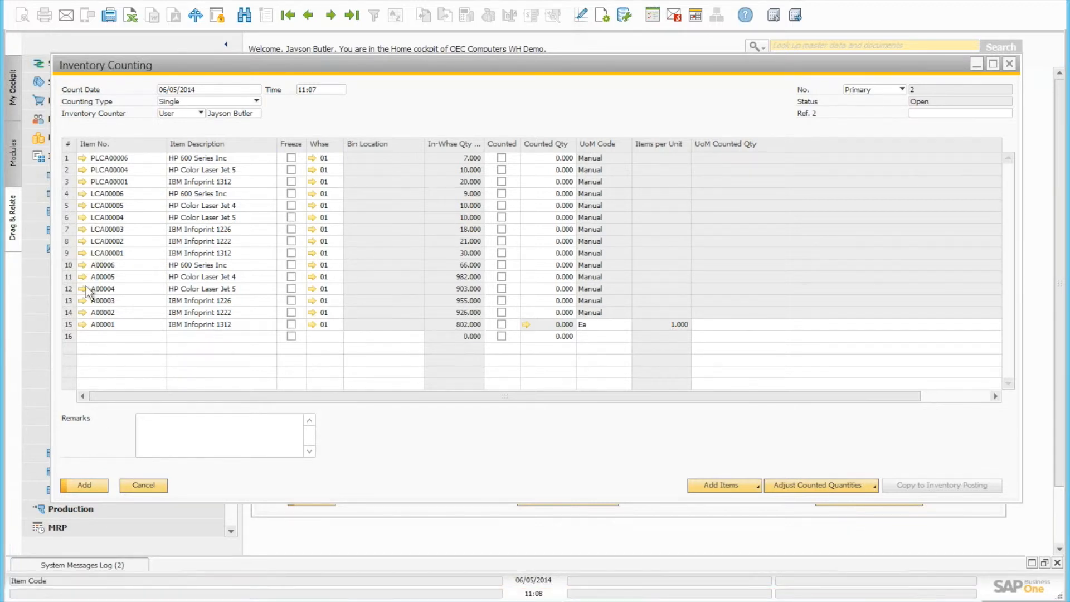
# Delete the PLCA00006 row from the inventory counting document and discard the document
pyautogui.click(68, 252)
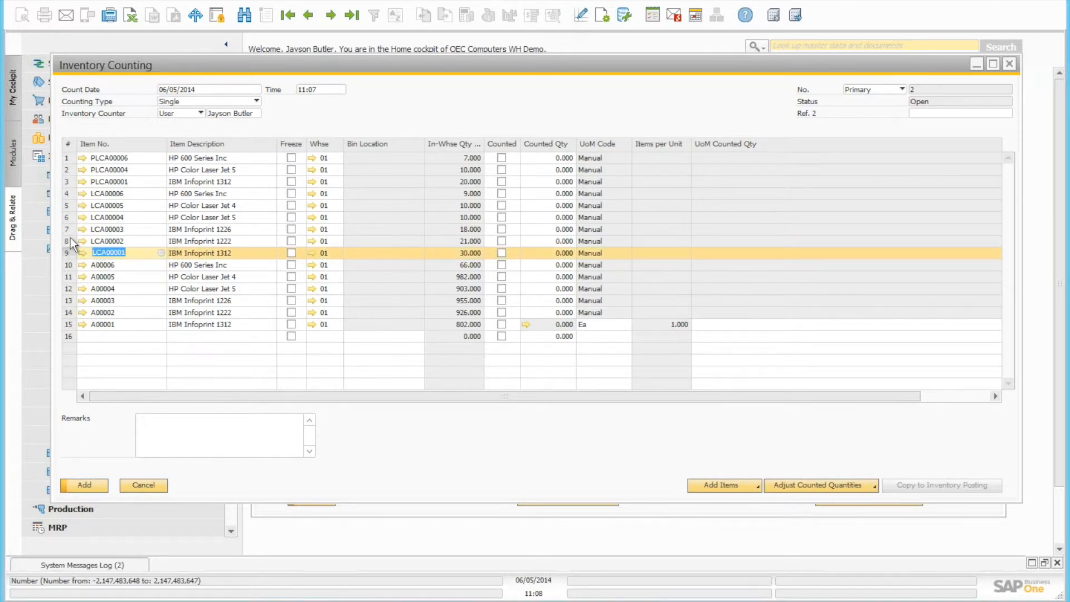
pyautogui.keyDown('shift'); pyautogui.click(72, 157); pyautogui.keyUp('shift')
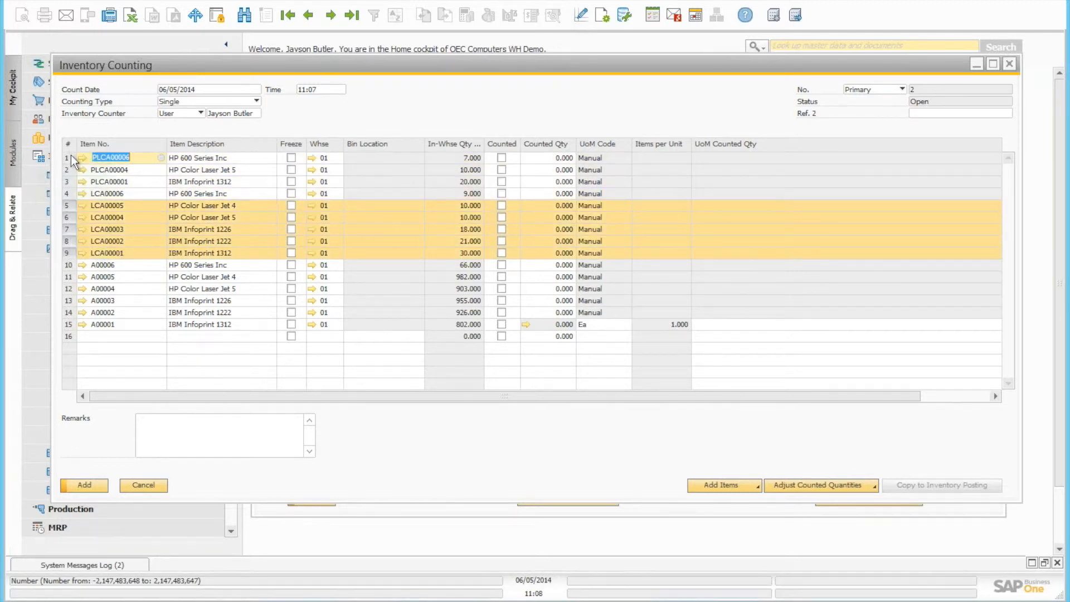
pyautogui.rightClick(71, 156)
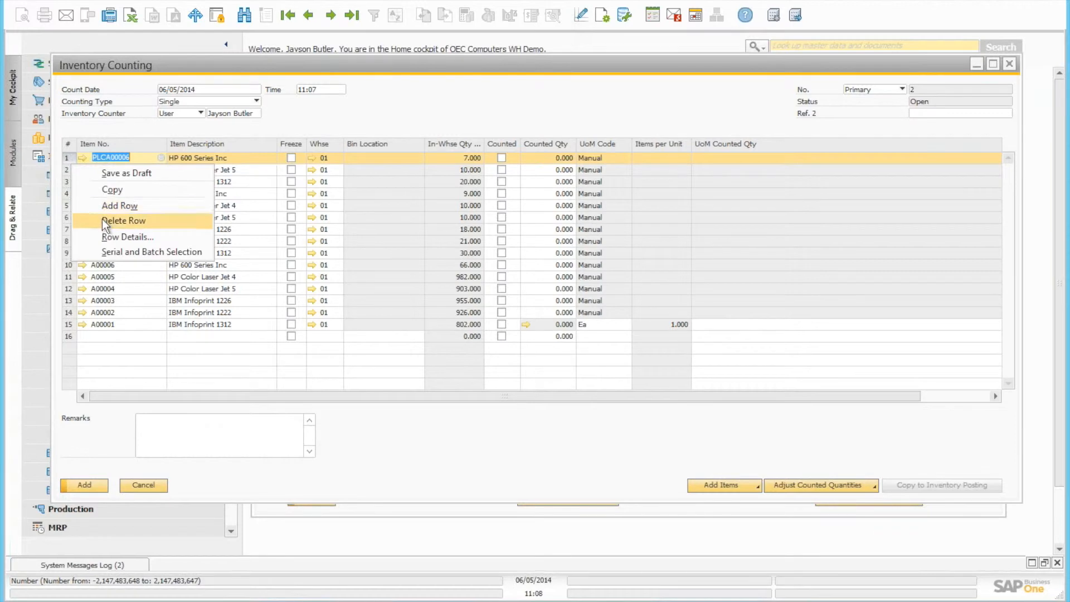
pyautogui.click(123, 221)
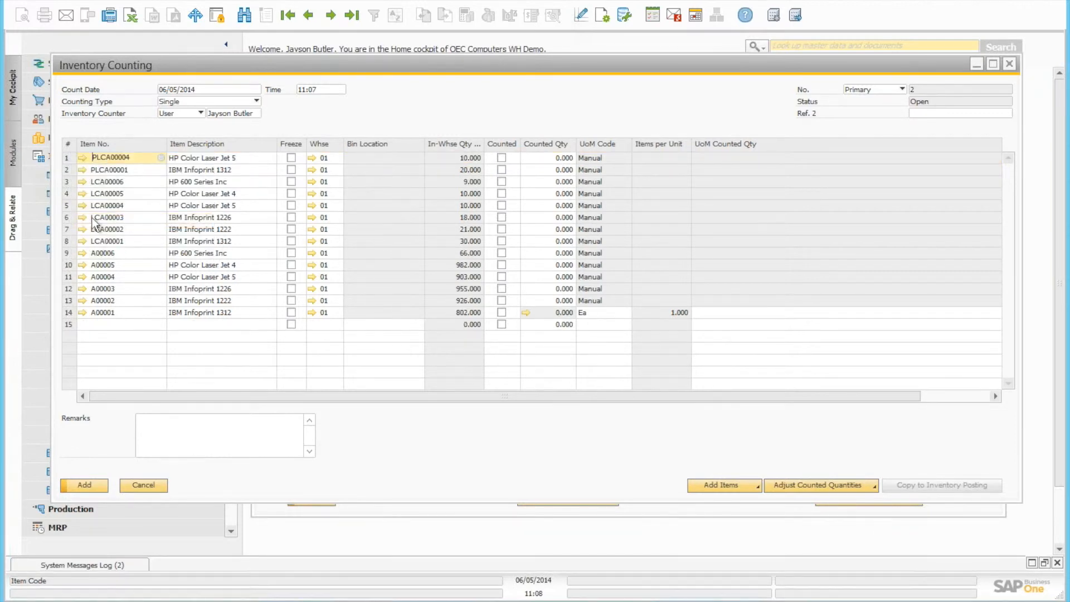
pyautogui.click(70, 240)
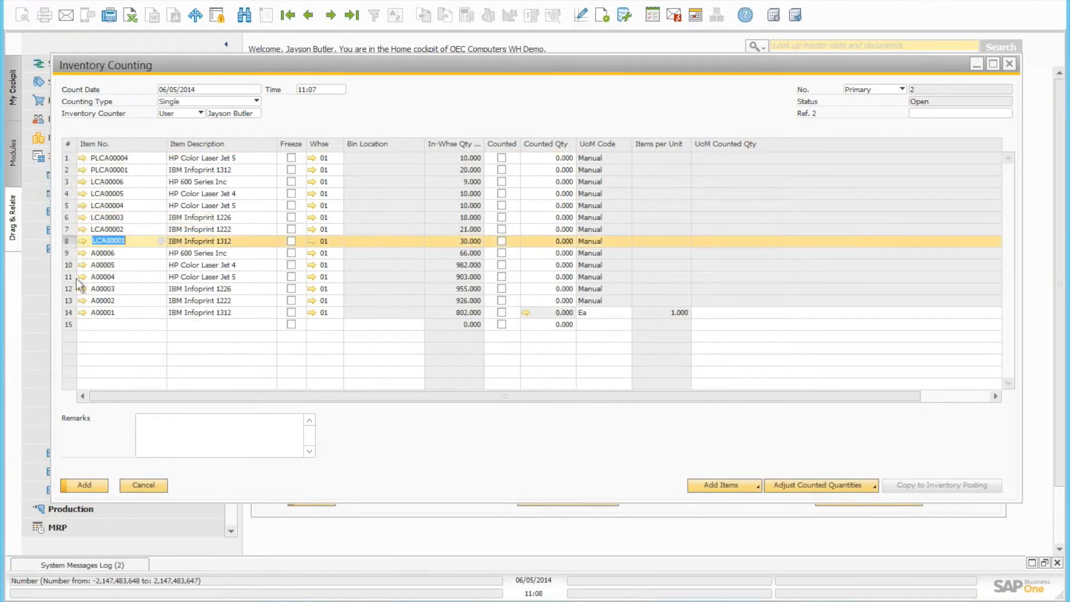
pyautogui.click(143, 485)
# Clear the selection of all recommendations and select only items A00006 through A00001
pyautogui.doubleClick(296, 91)
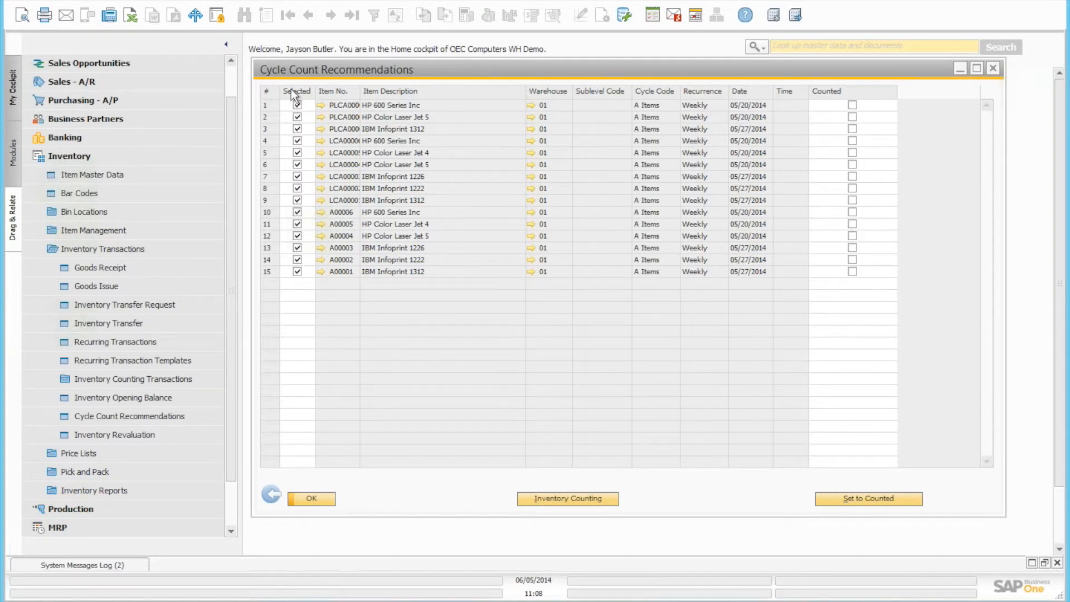
pyautogui.click(302, 214)
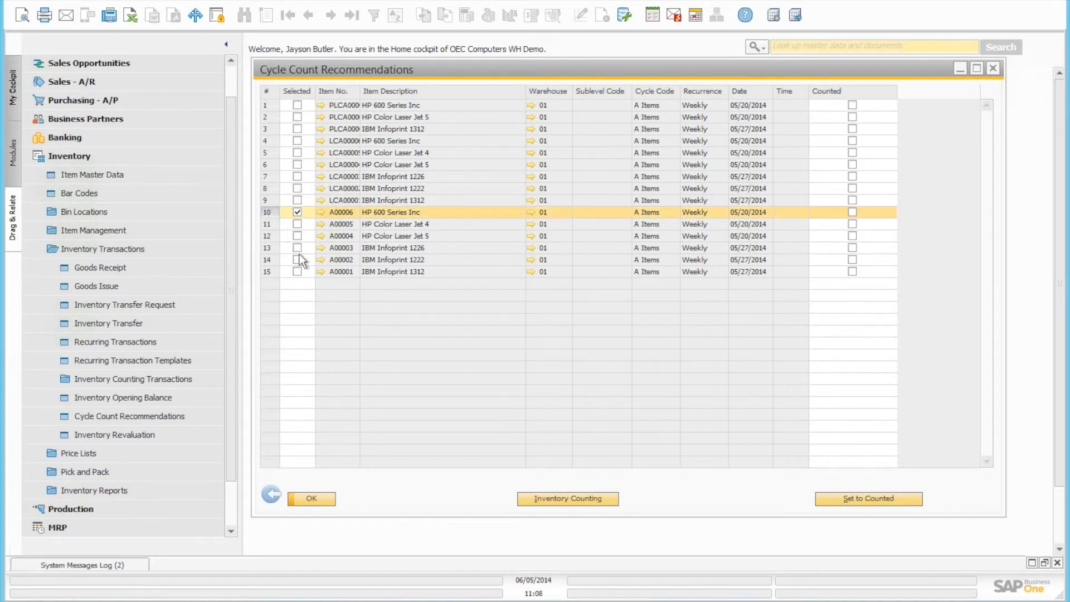
pyautogui.keyDown('shift'); pyautogui.click(299, 273); pyautogui.keyUp('shift')
pyautogui.click(299, 272)
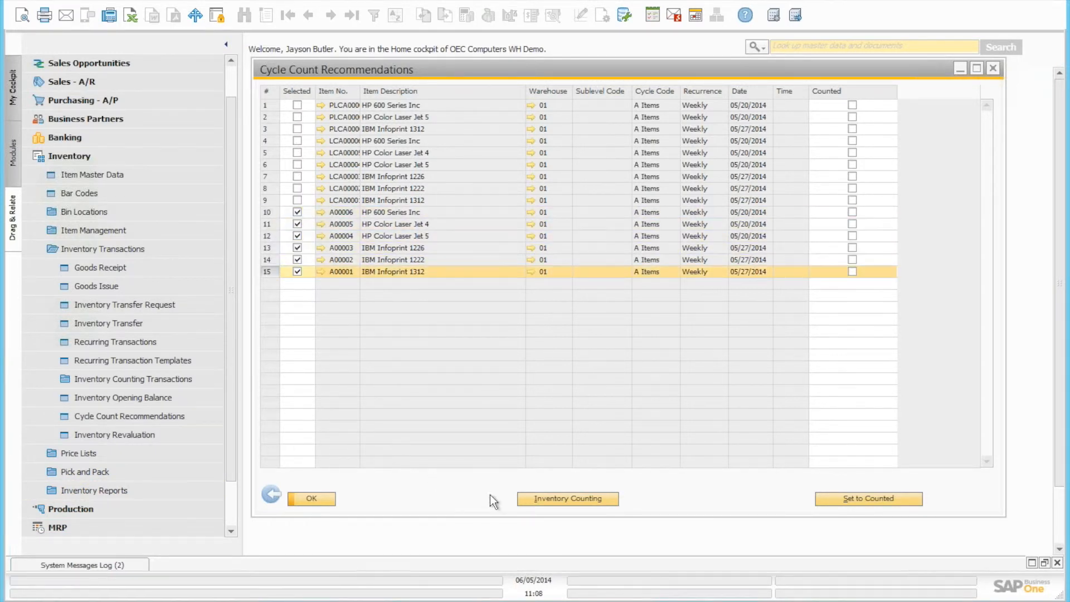
# Try to add an inventory counting document for items A00006 through A00001 and discard it
pyautogui.click(561, 495)
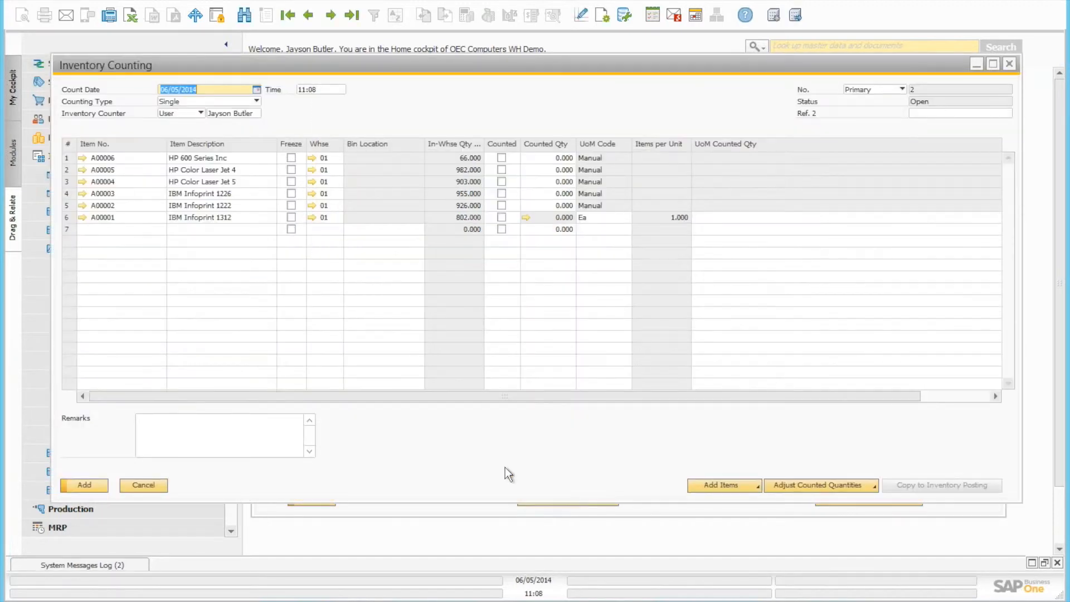
pyautogui.click(89, 483)
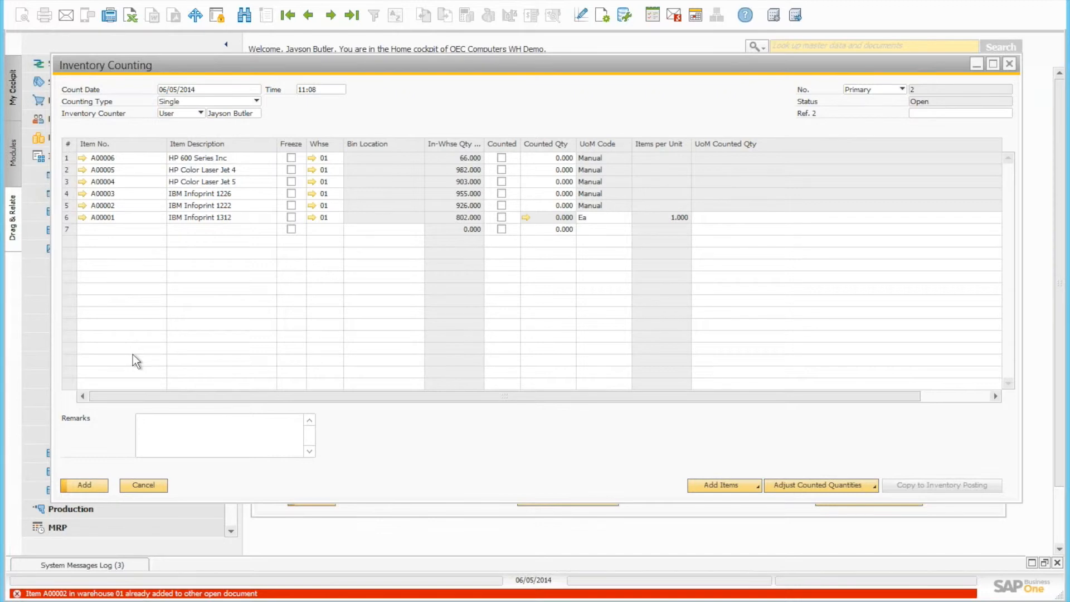
pyautogui.click(144, 486)
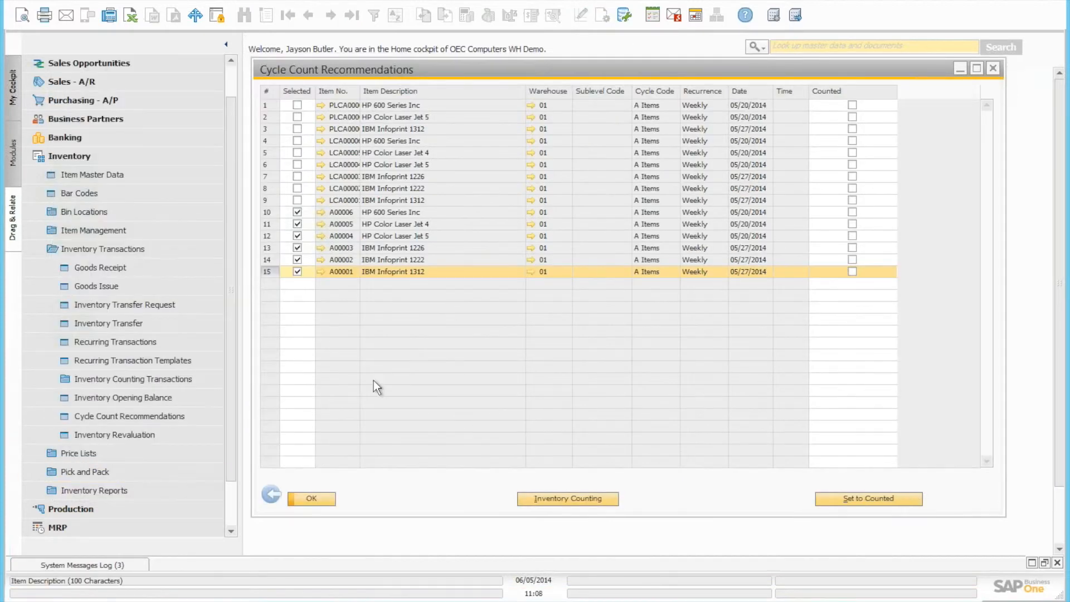
# Deselect items A00006, A00005, A00004, A00003 and A00002 in the recommendations, keeping only A00001 selected
pyautogui.click(297, 212)
pyautogui.click(297, 224)
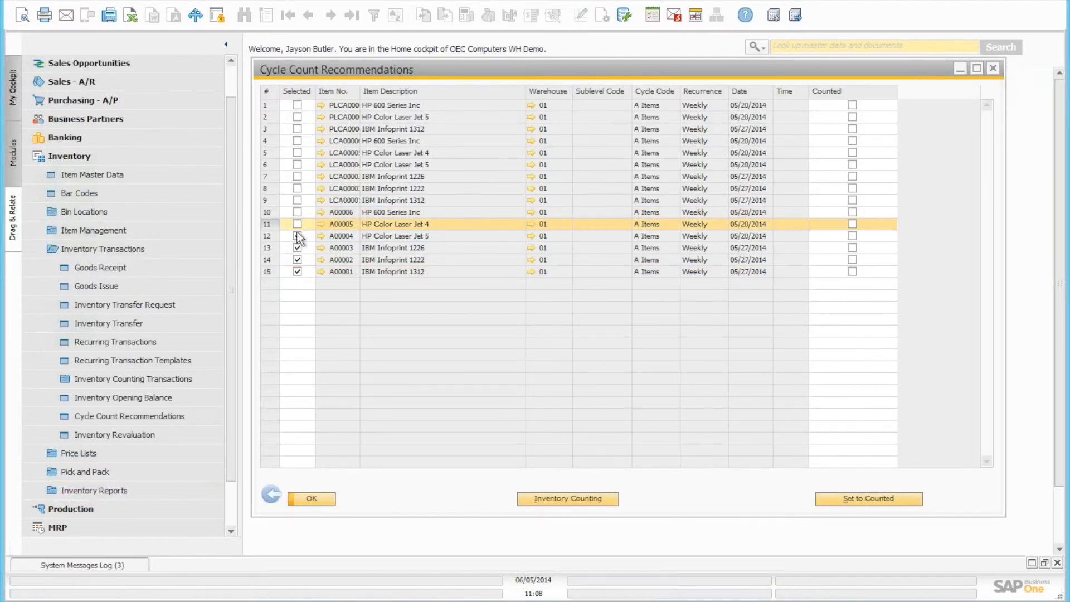
pyautogui.click(297, 235)
pyautogui.click(297, 248)
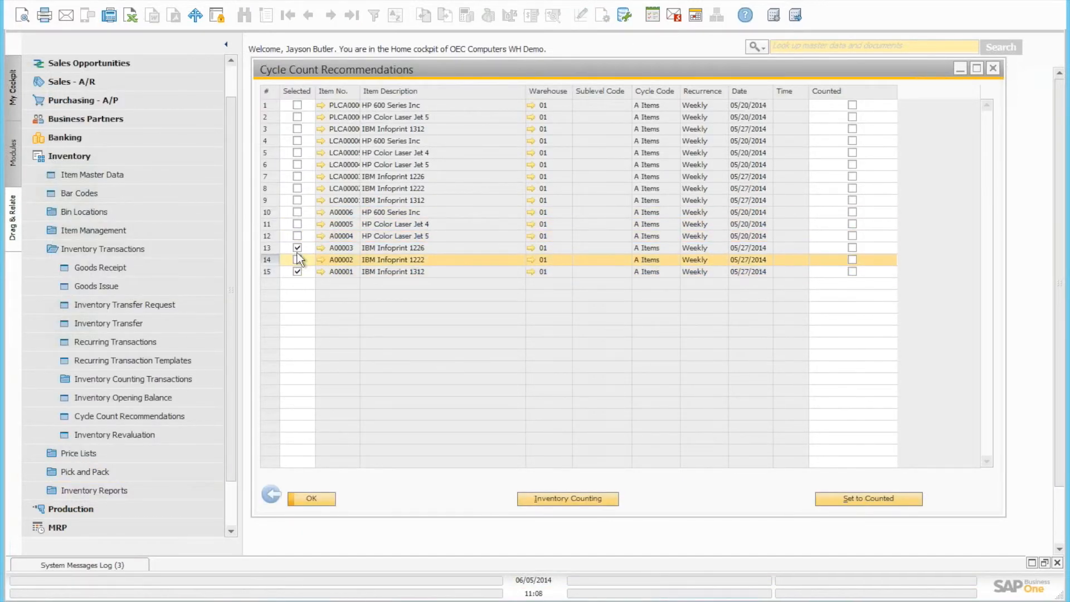
pyautogui.click(297, 260)
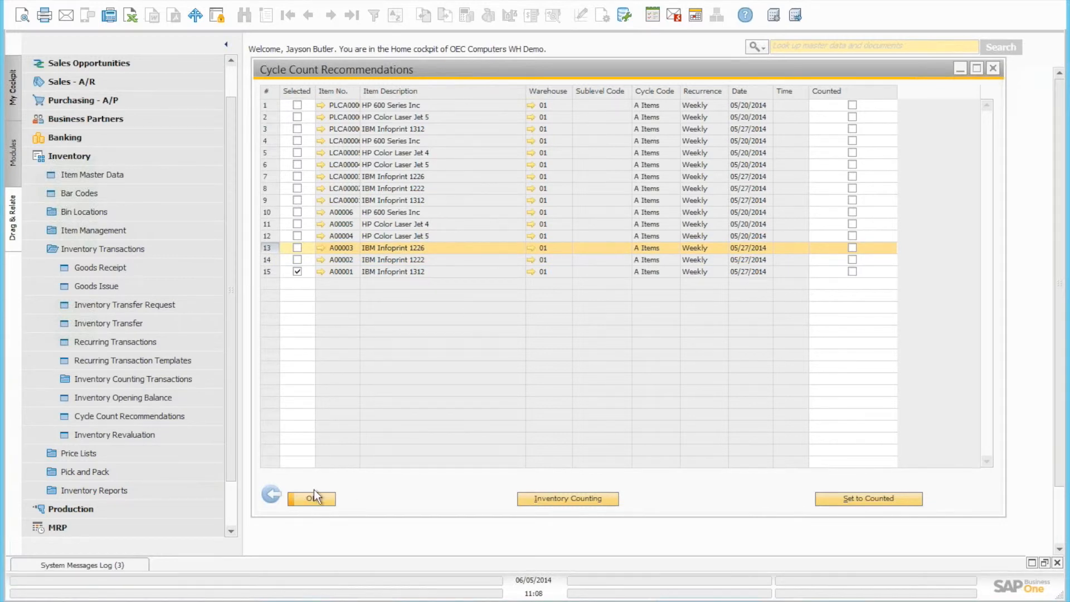
# Add an inventory counting document for item A00001 in warehouse 01 and open the saved record
pyautogui.click(557, 498)
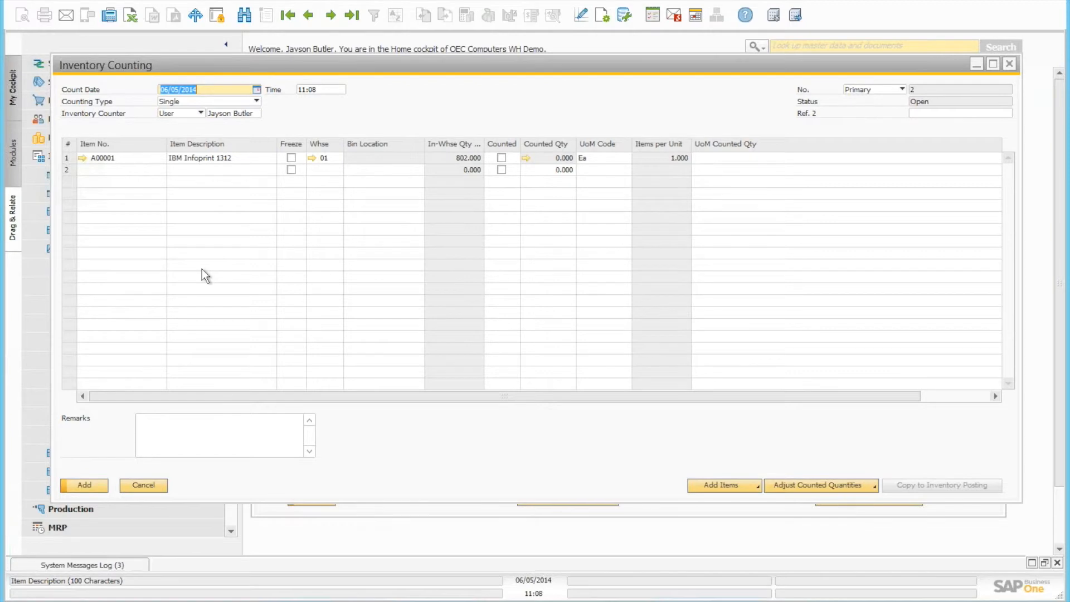
pyautogui.click(85, 485)
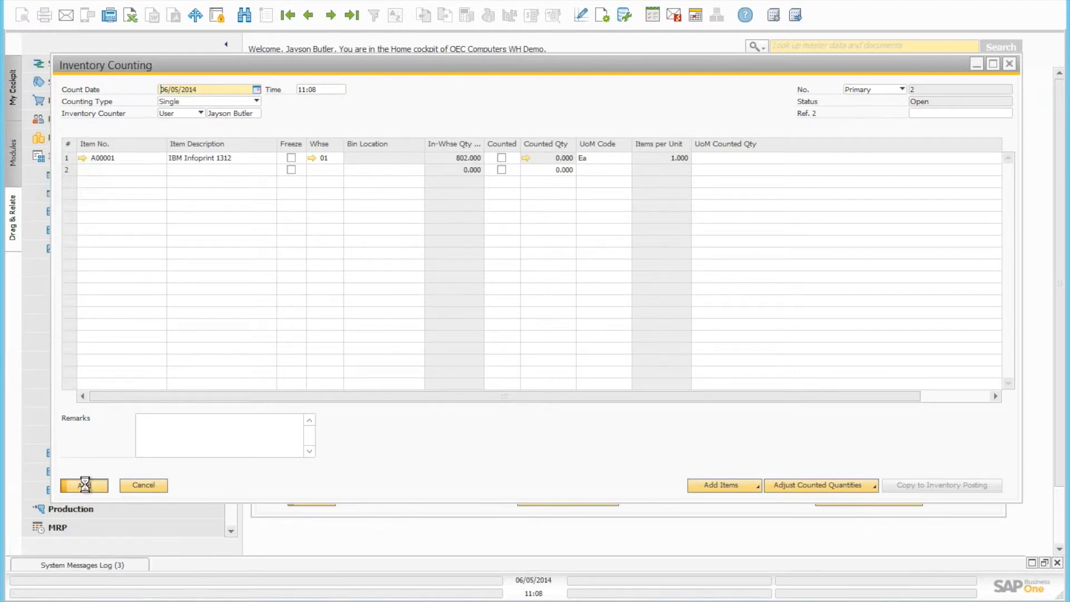
pyautogui.click(357, 15)
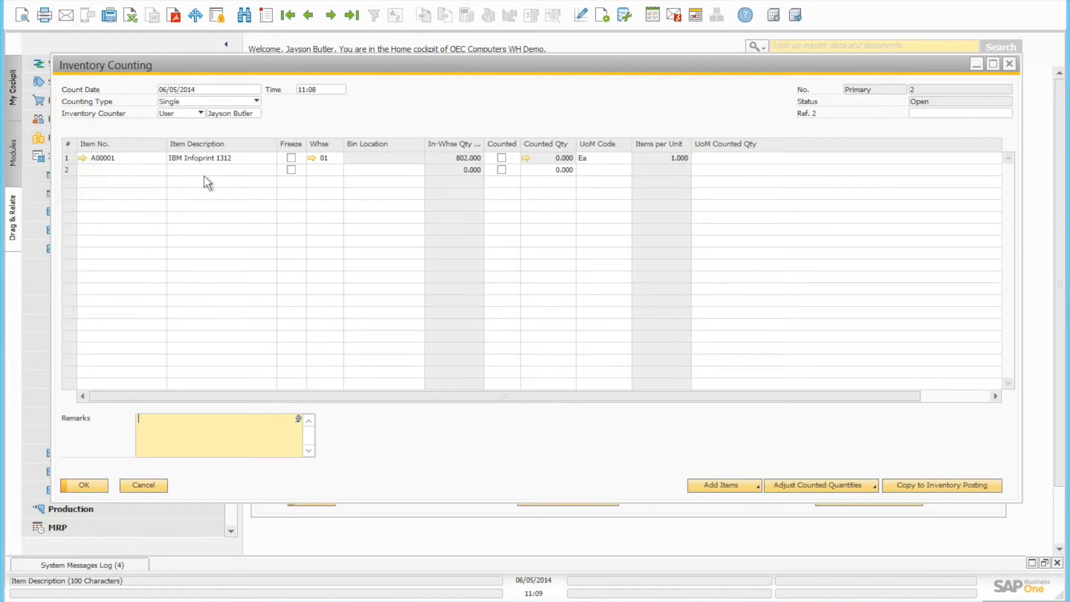
# Set the counting type of the A00001 inventory counting document to Validation
pyautogui.moveTo(486, 65); pyautogui.dragTo(478, 58)
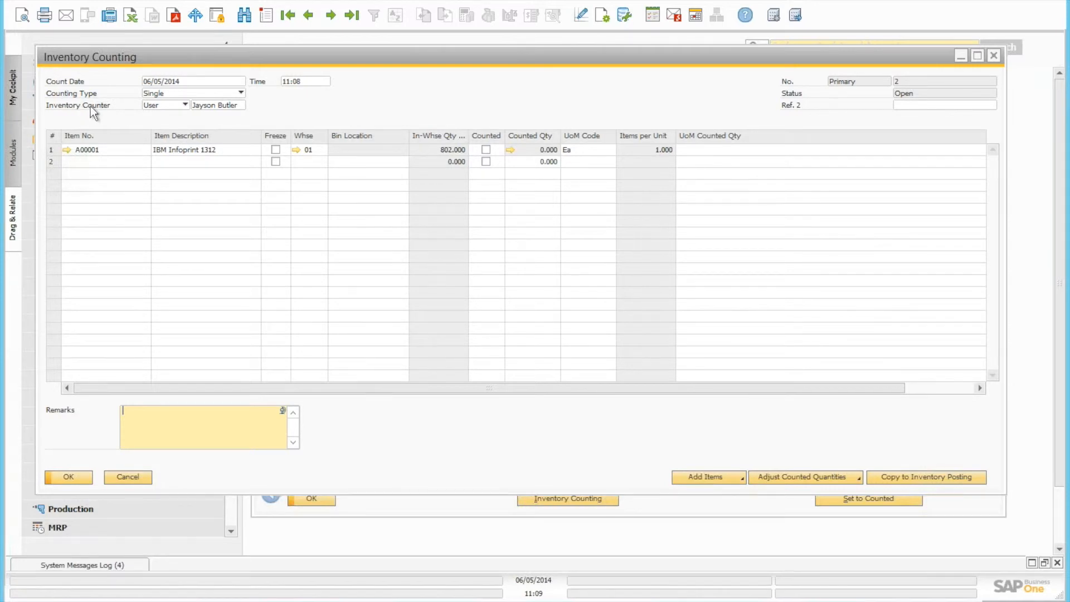
pyautogui.click(156, 95)
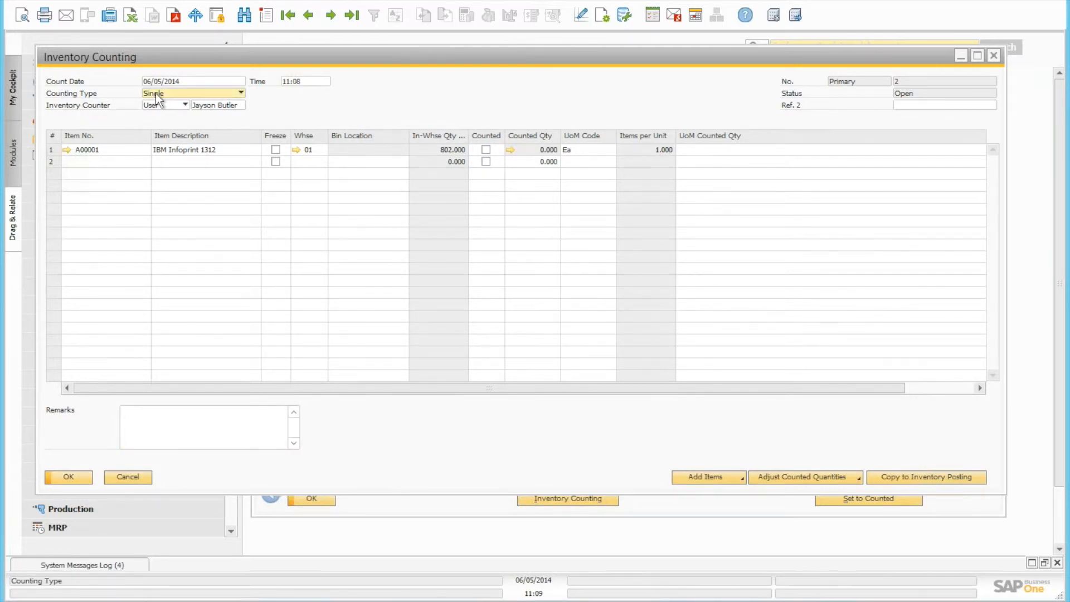
pyautogui.click(156, 94)
pyautogui.click(157, 107)
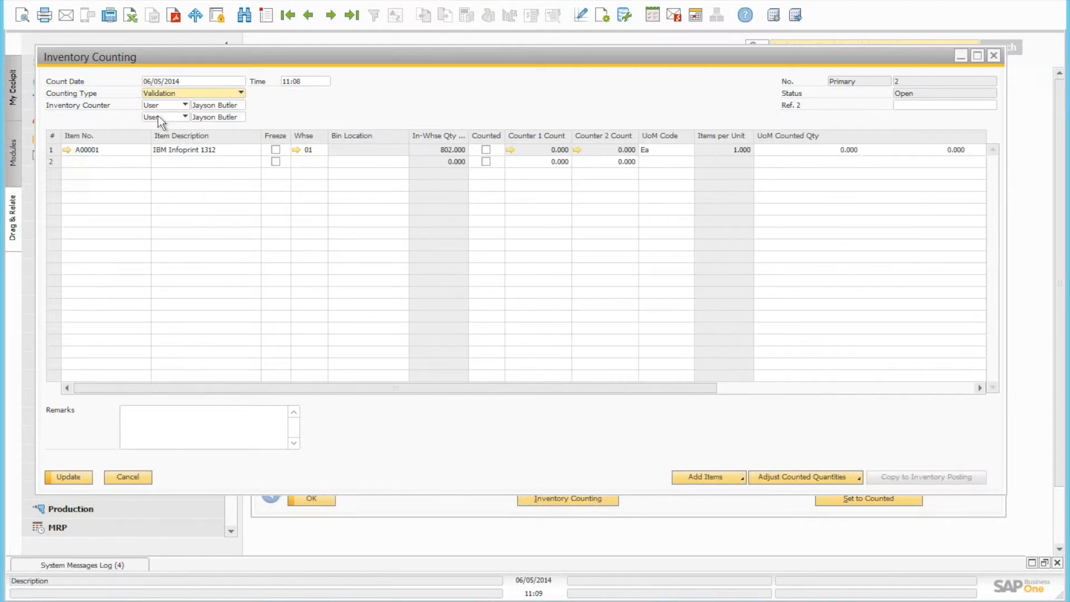
# Assign a different user from the Sales department as the second inventory counter and update the counting document
pyautogui.click(218, 115)
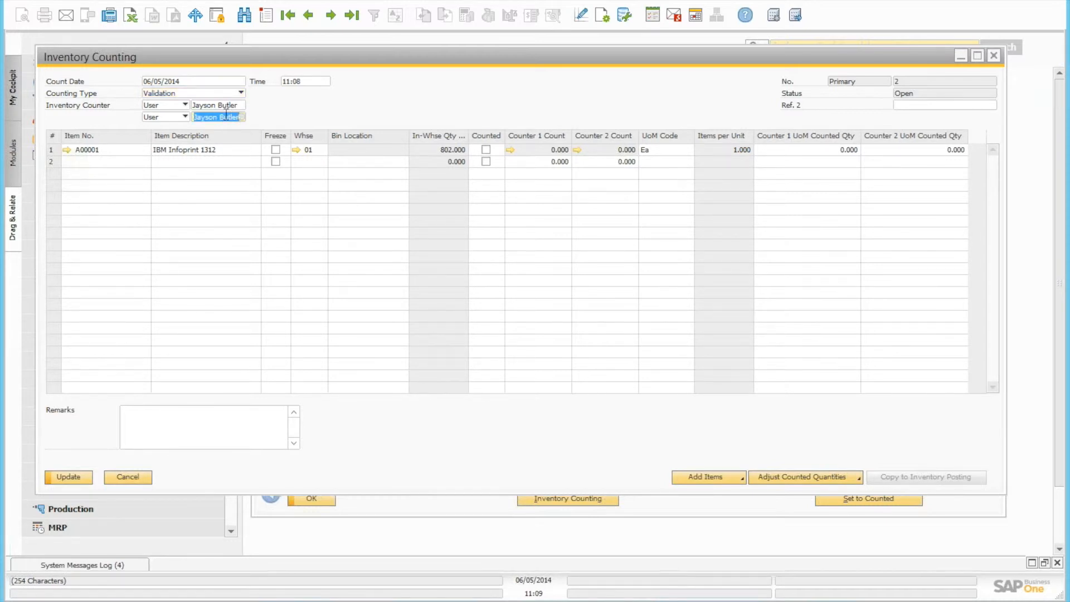
pyautogui.click(185, 117)
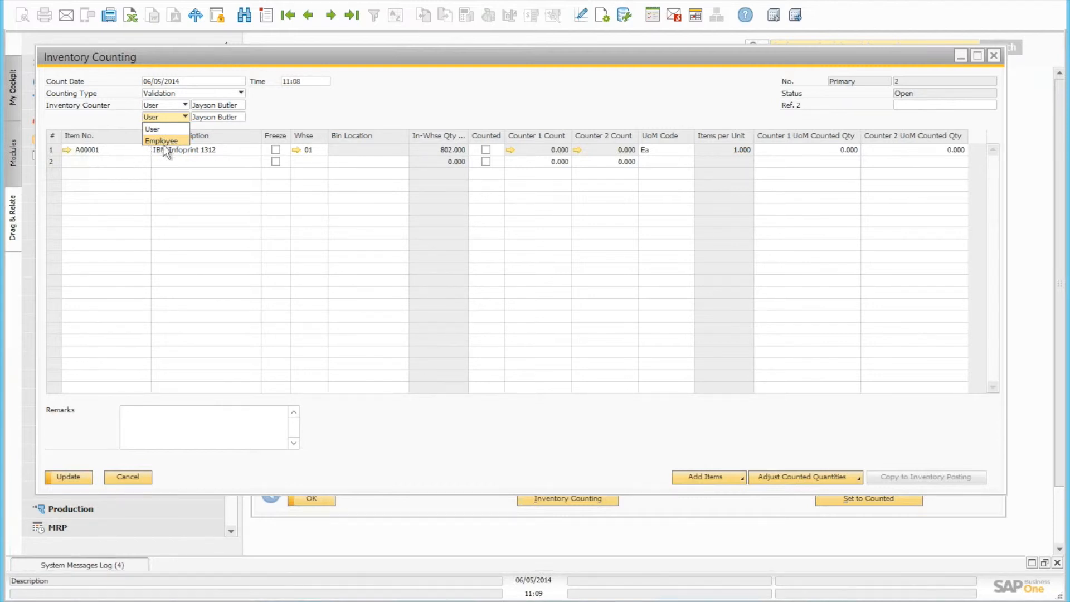
pyautogui.click(273, 113)
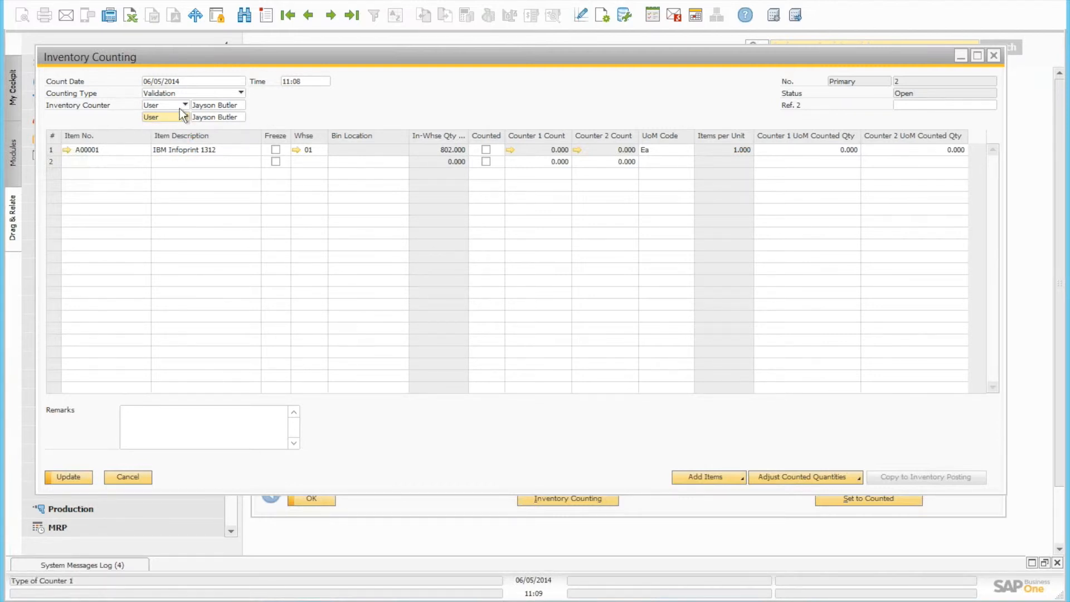
pyautogui.click(229, 117)
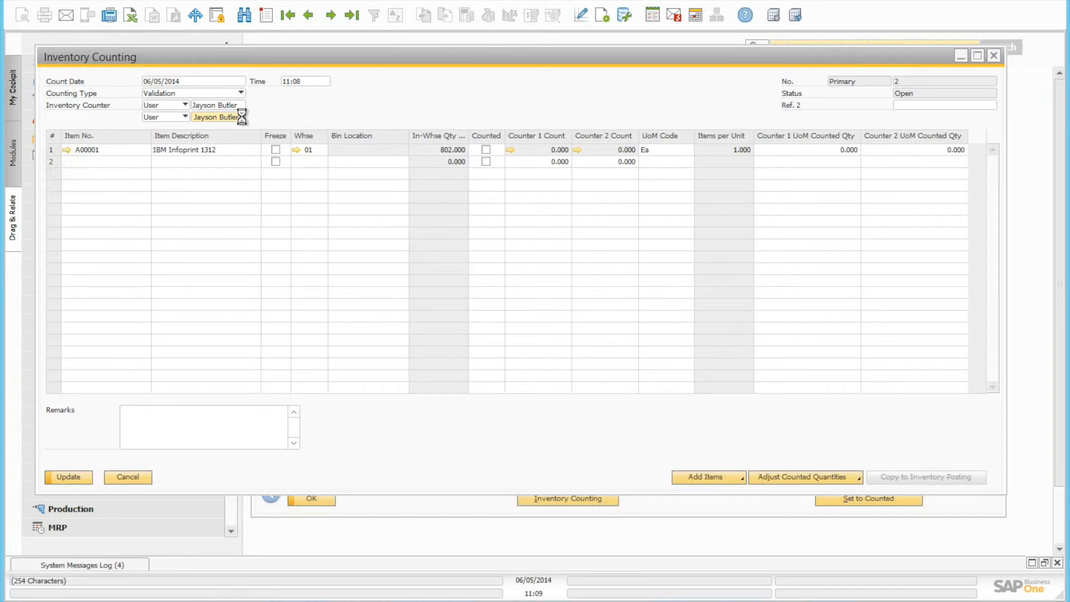
pyautogui.click(242, 117)
pyautogui.scroll(-12, 379, 319)
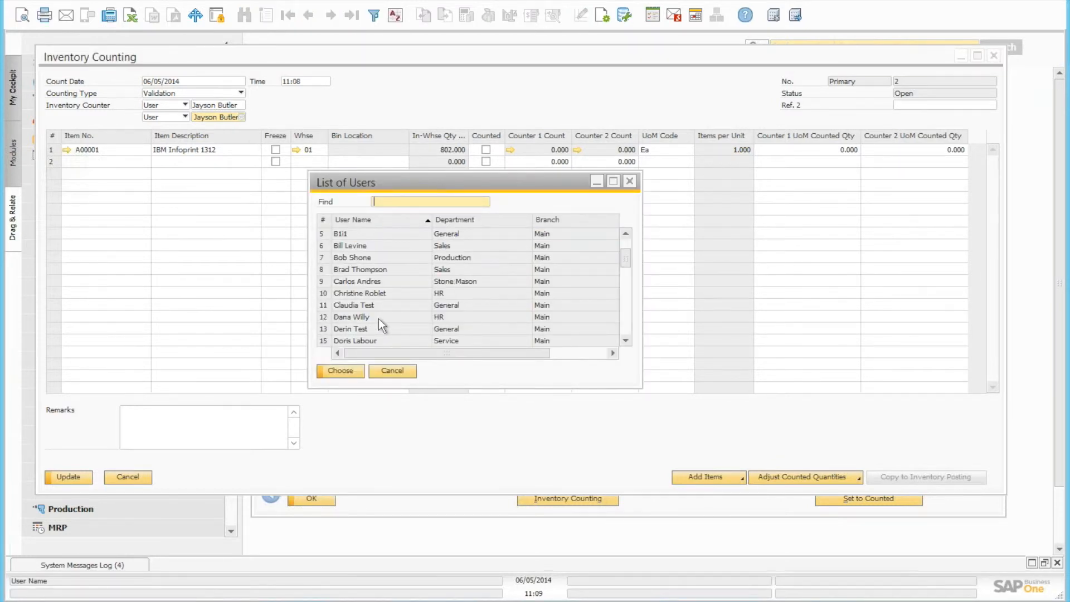
pyautogui.click(385, 294)
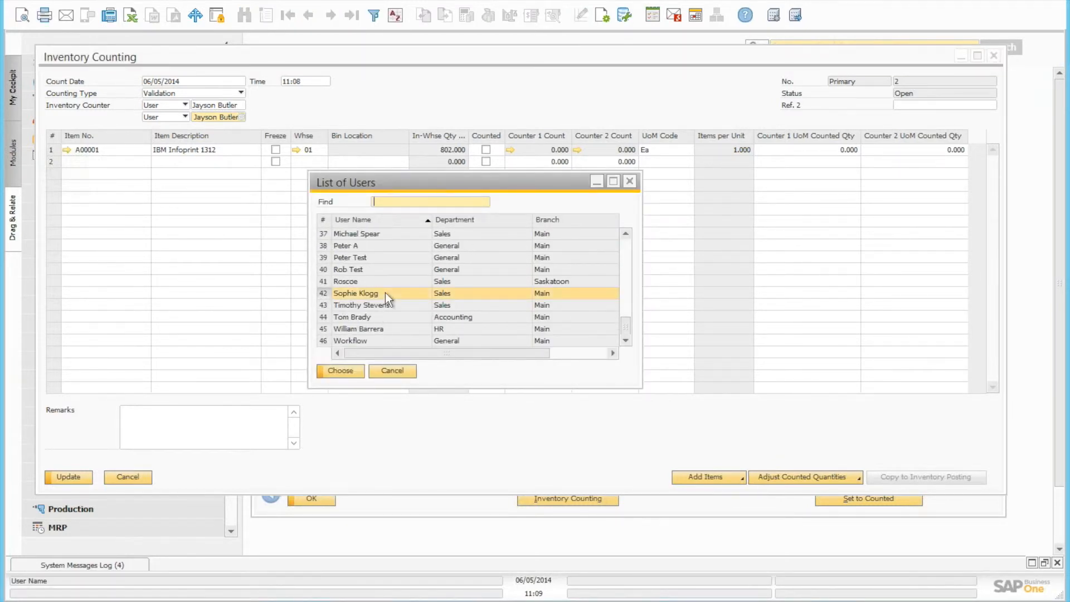
pyautogui.doubleClick(386, 293)
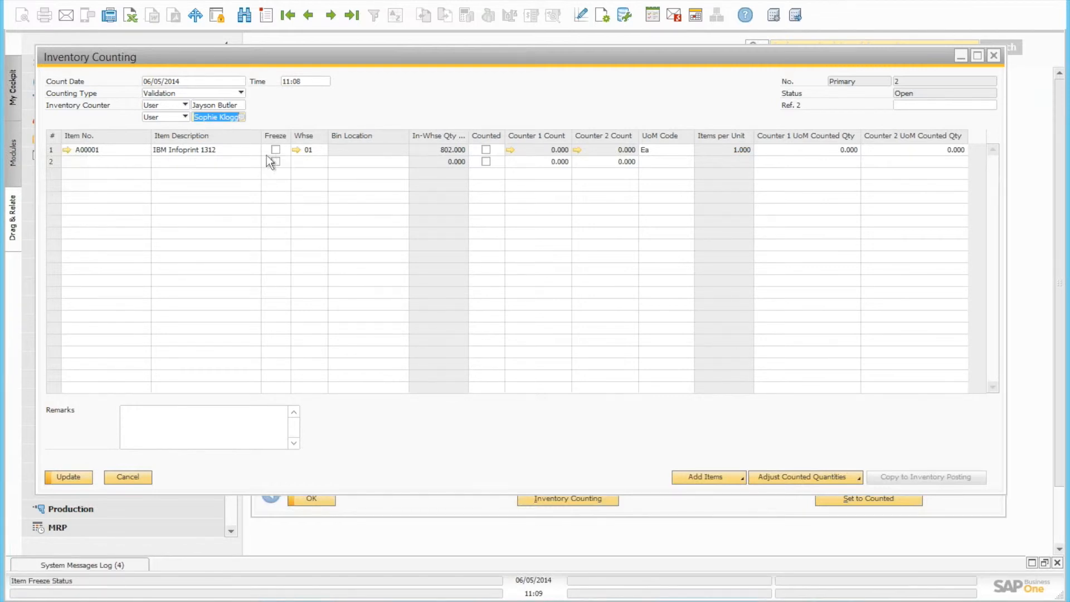
pyautogui.click(63, 477)
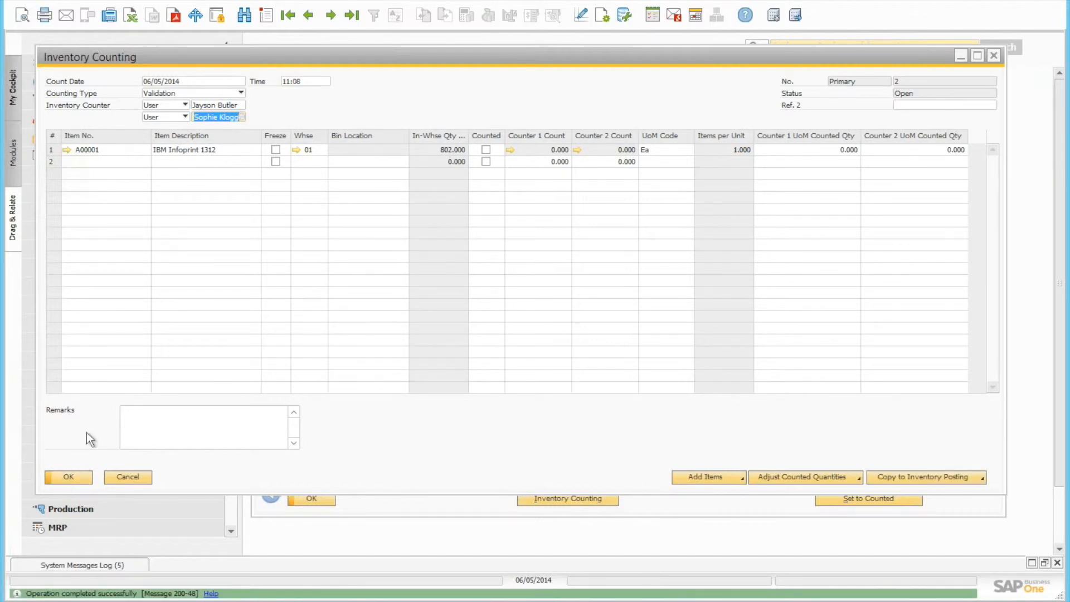
# Mark item A00001 as frozen in the counting document and clear the mark again
pyautogui.click(275, 149)
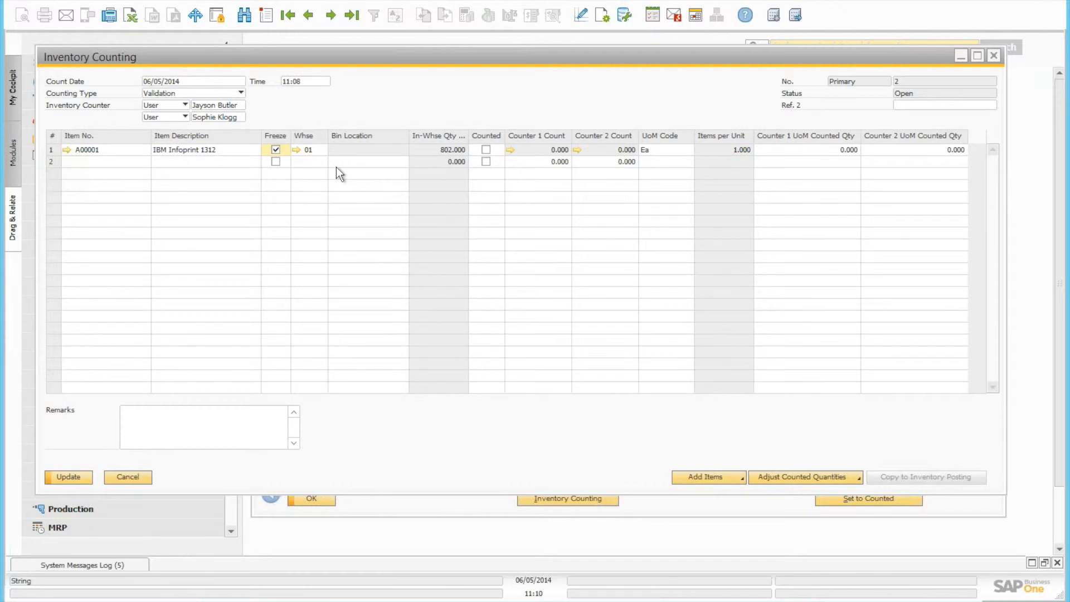
pyautogui.click(276, 149)
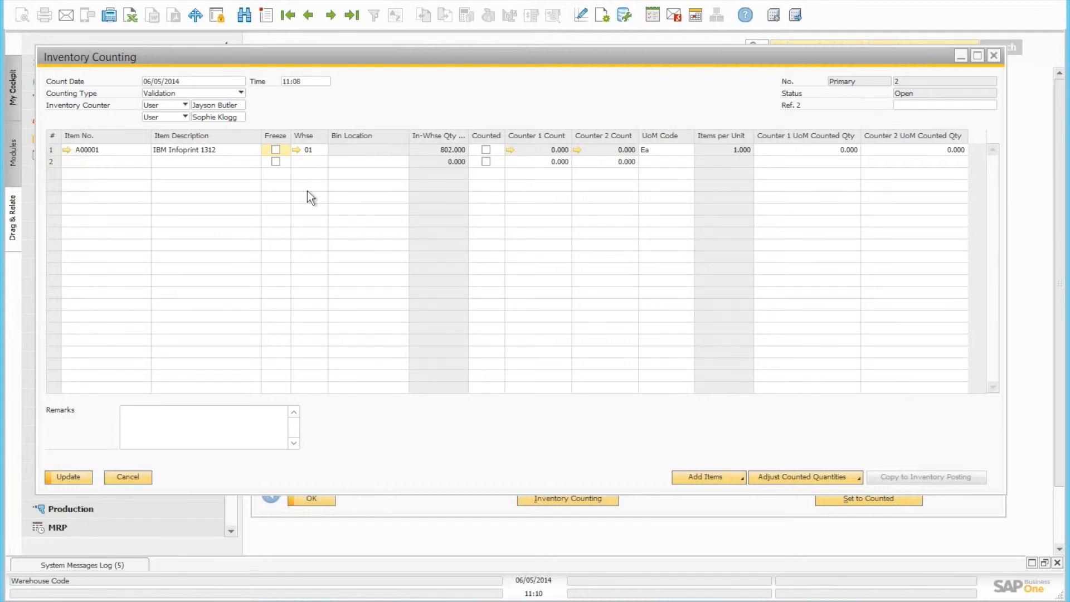
# Update the counting document and preview its printed item list with in-warehouse quantities shown and both counters included
pyautogui.click(69, 478)
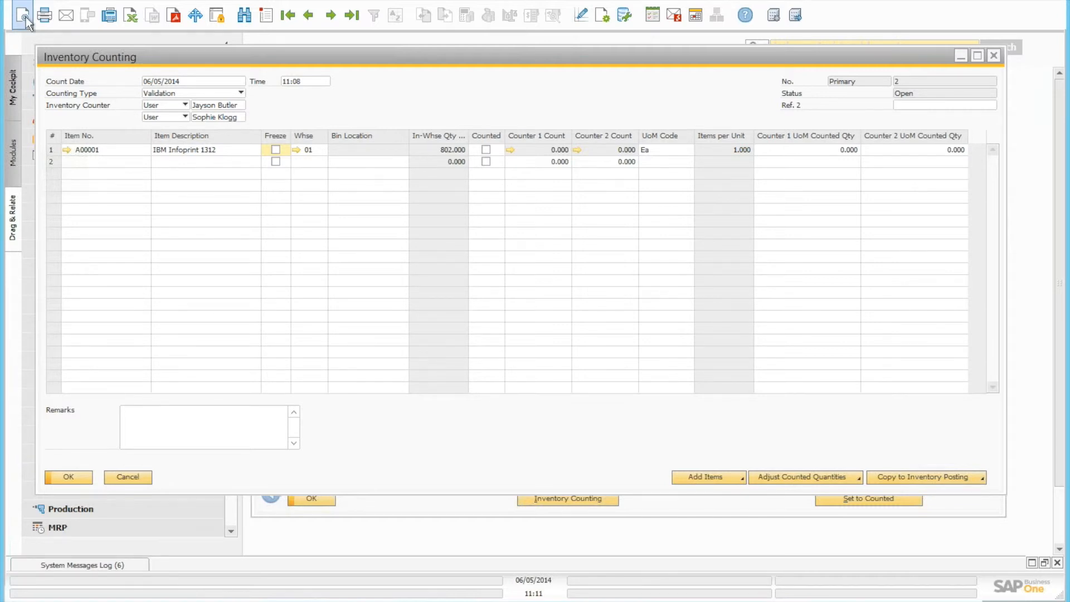
pyautogui.click(25, 17)
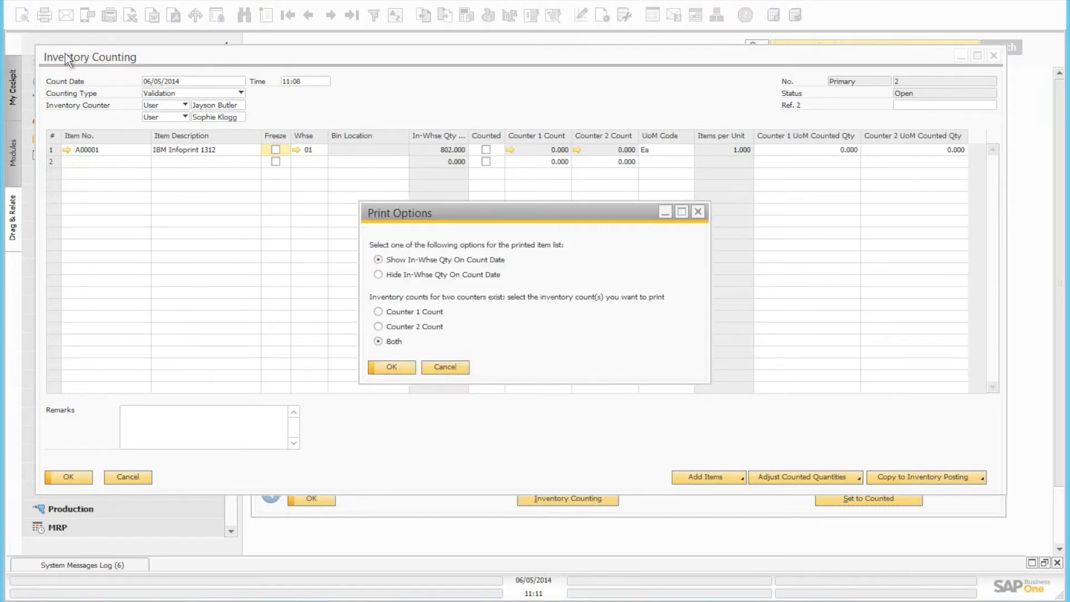
pyautogui.moveTo(519, 207); pyautogui.dragTo(406, 131)
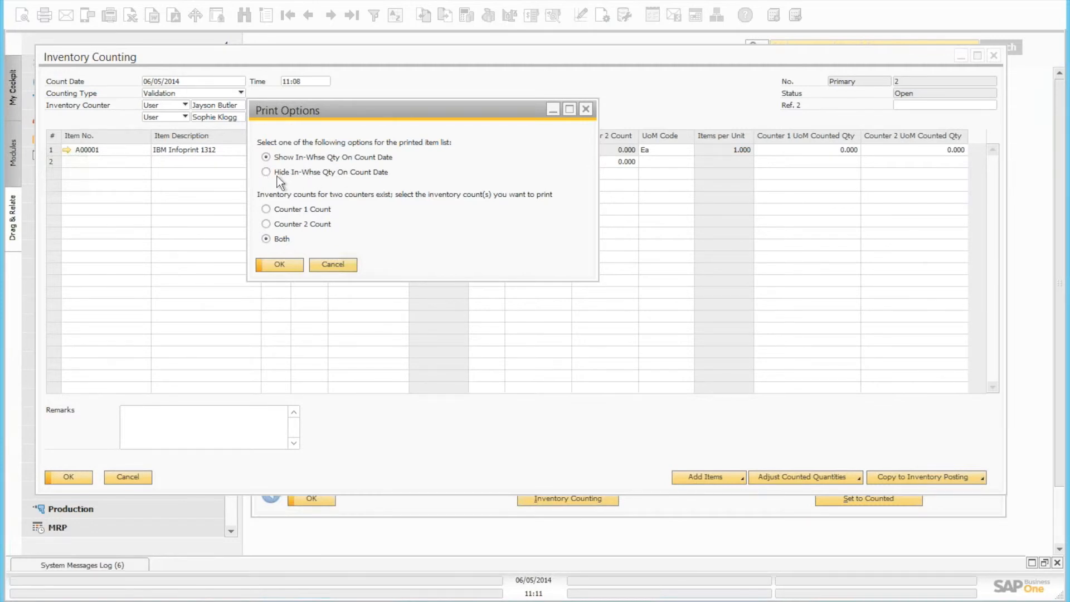
pyautogui.click(279, 265)
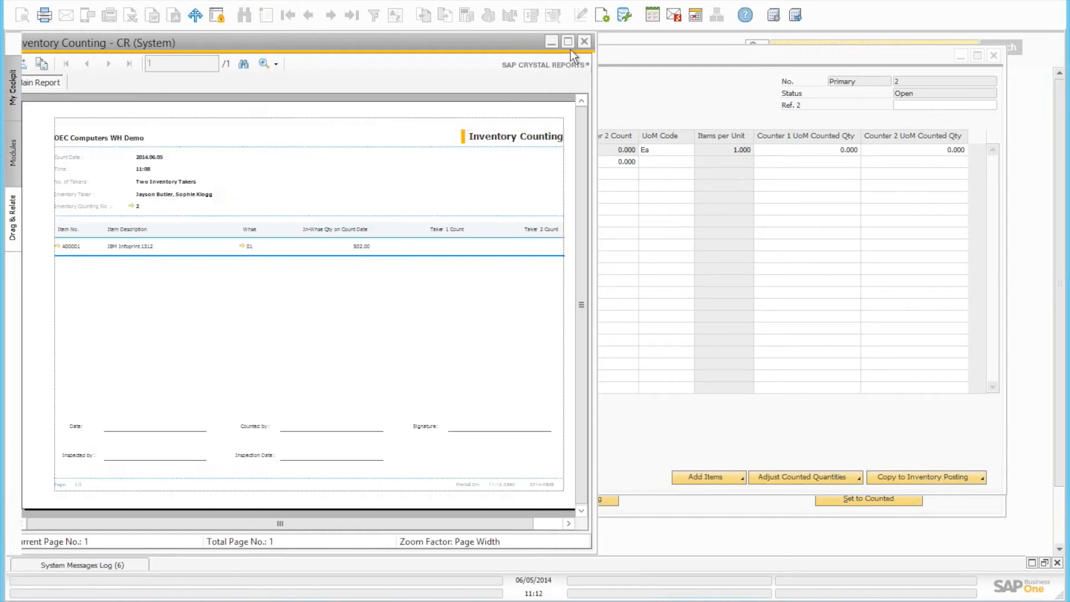
pyautogui.click(570, 42)
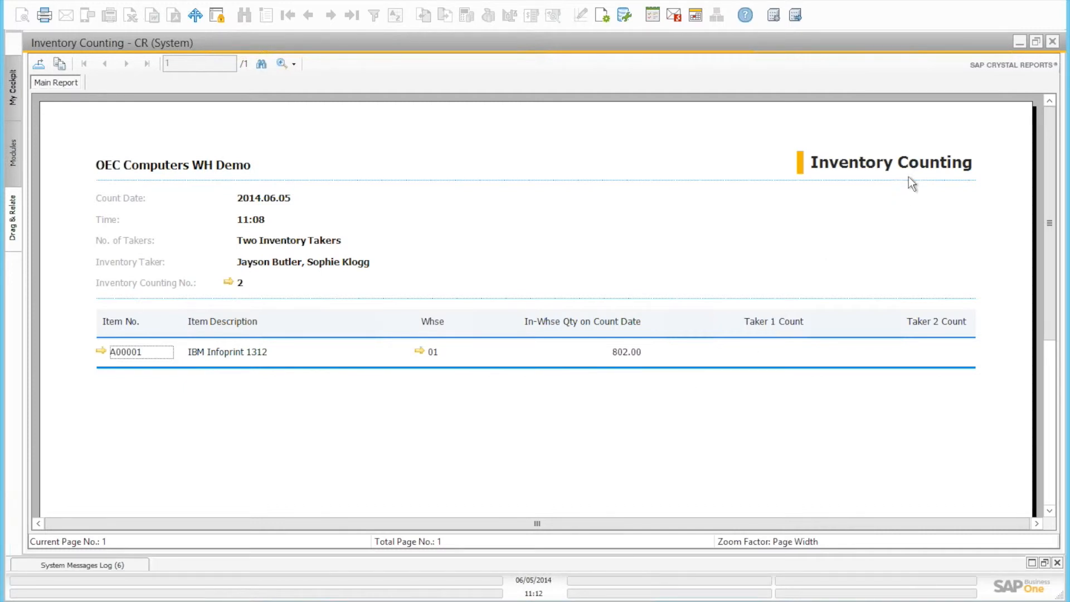
pyautogui.click(1053, 42)
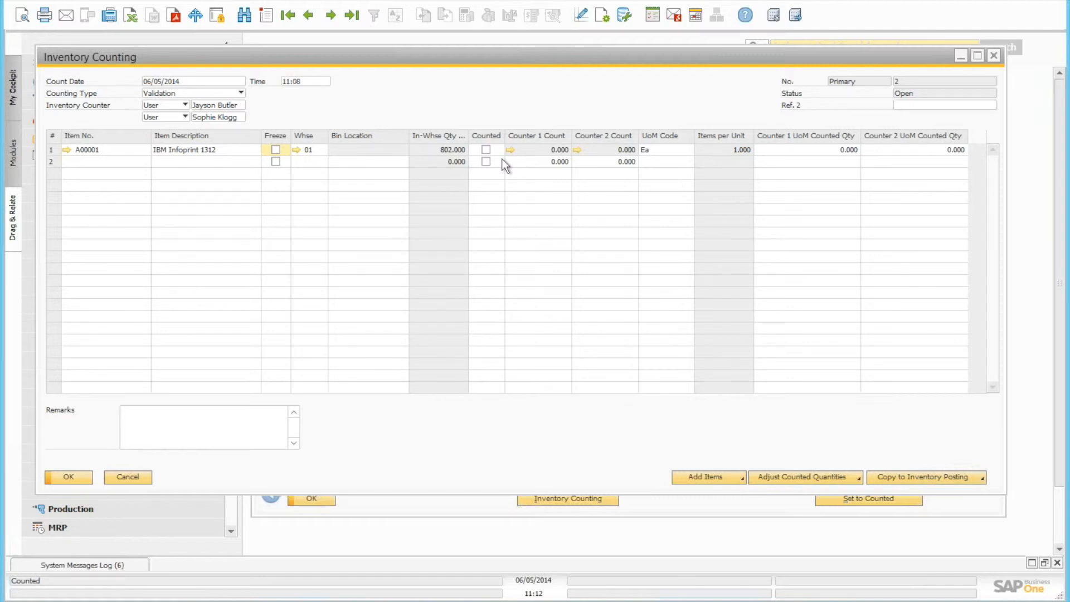
# Mark item A00001 as counted and update the counting document
pyautogui.click(485, 150)
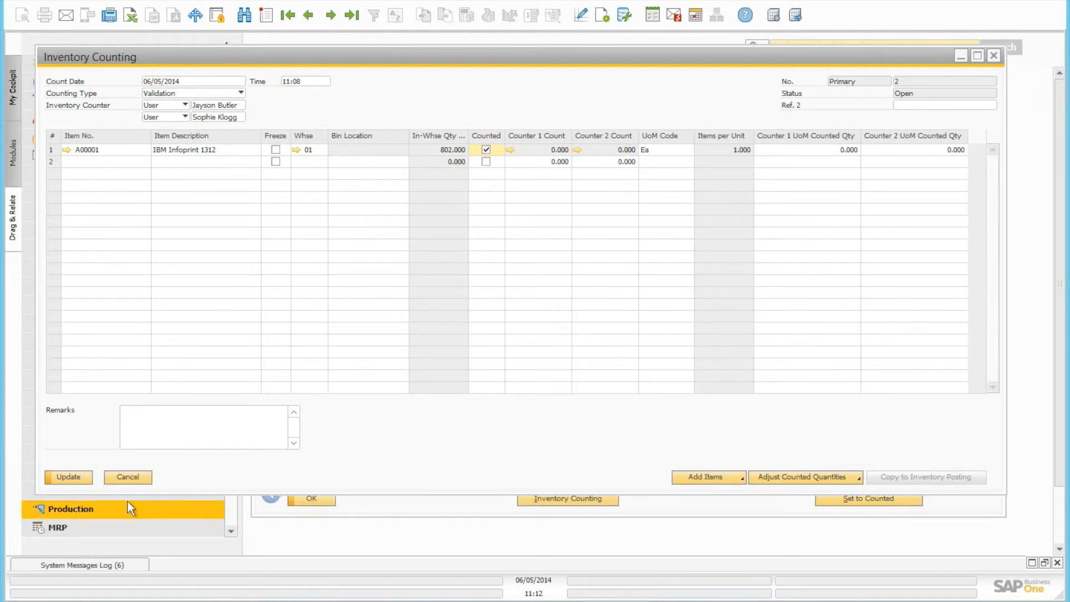
pyautogui.click(68, 477)
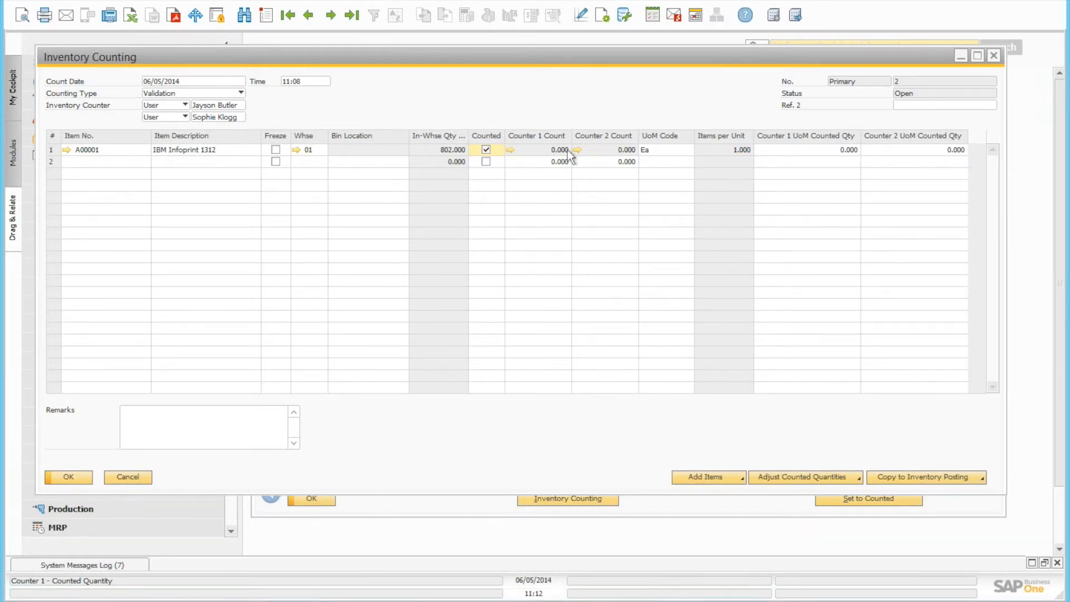
# Enter UoM counted quantities of 802 for Counter 1 and 804 for Counter 2 on item A00001, and update the document
pyautogui.click(510, 150)
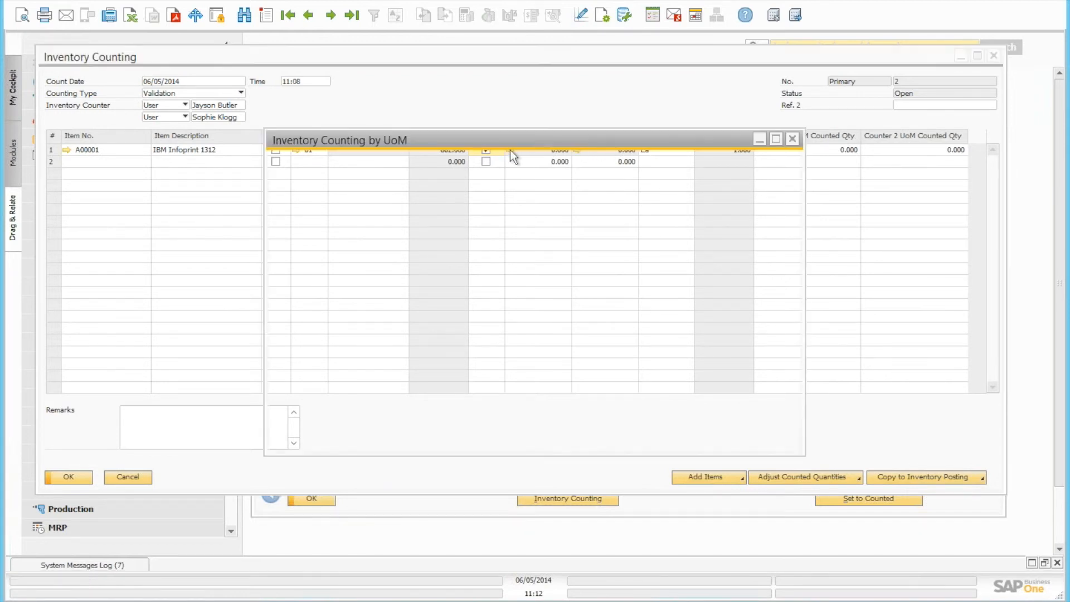
pyautogui.moveTo(457, 149); pyautogui.dragTo(413, 218)
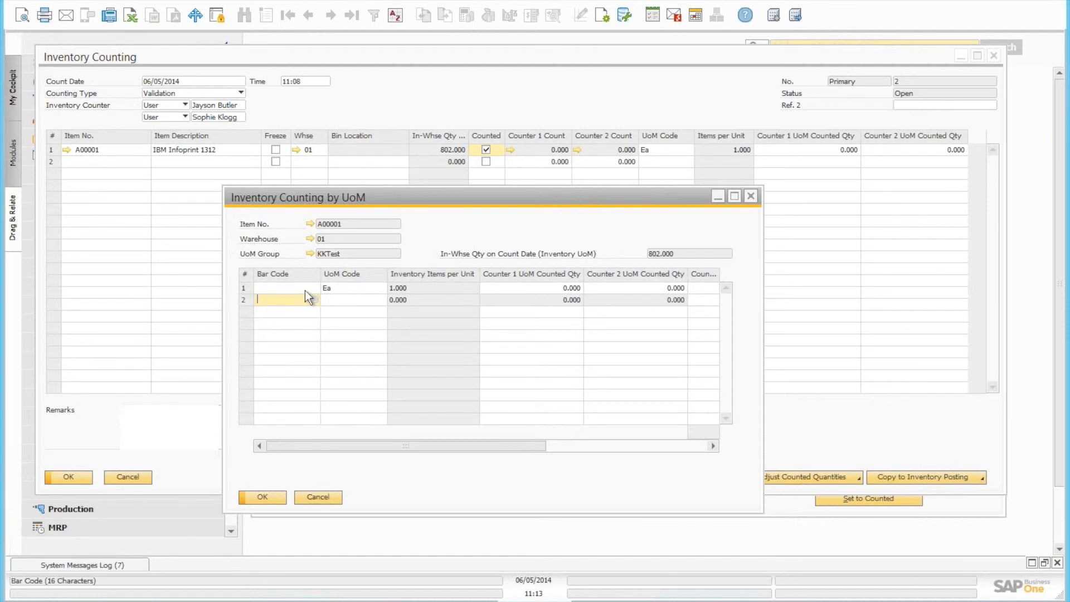
pyautogui.click(534, 287)
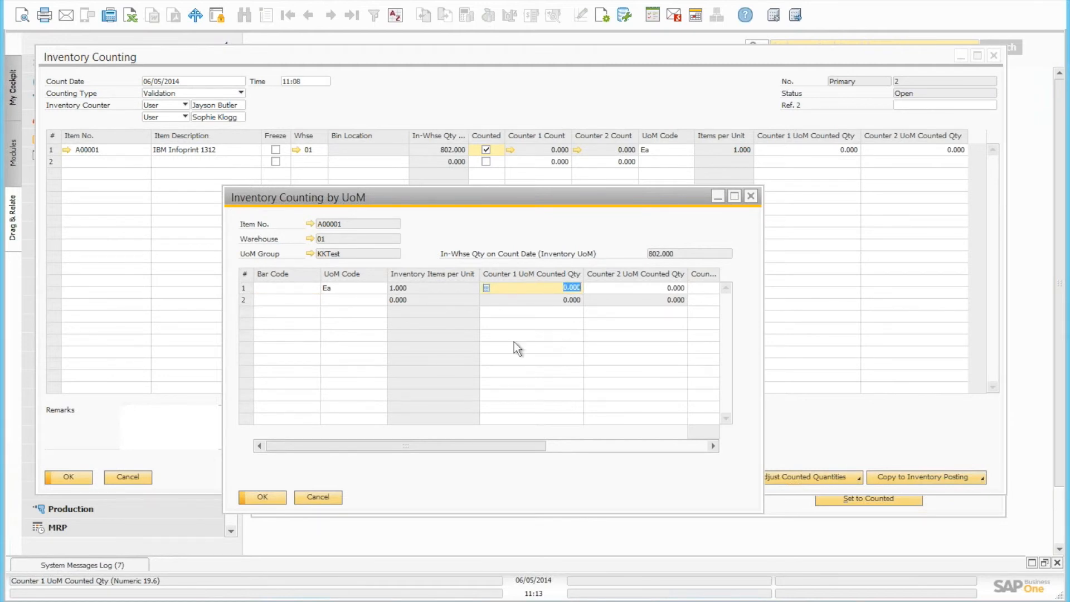
pyautogui.click(332, 288)
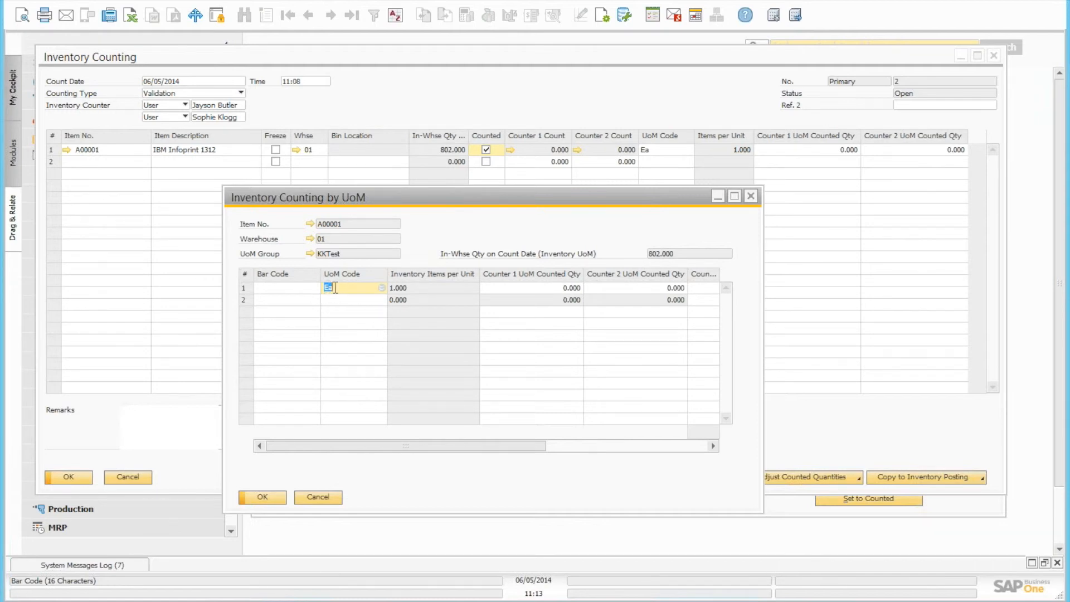
pyautogui.click(343, 298)
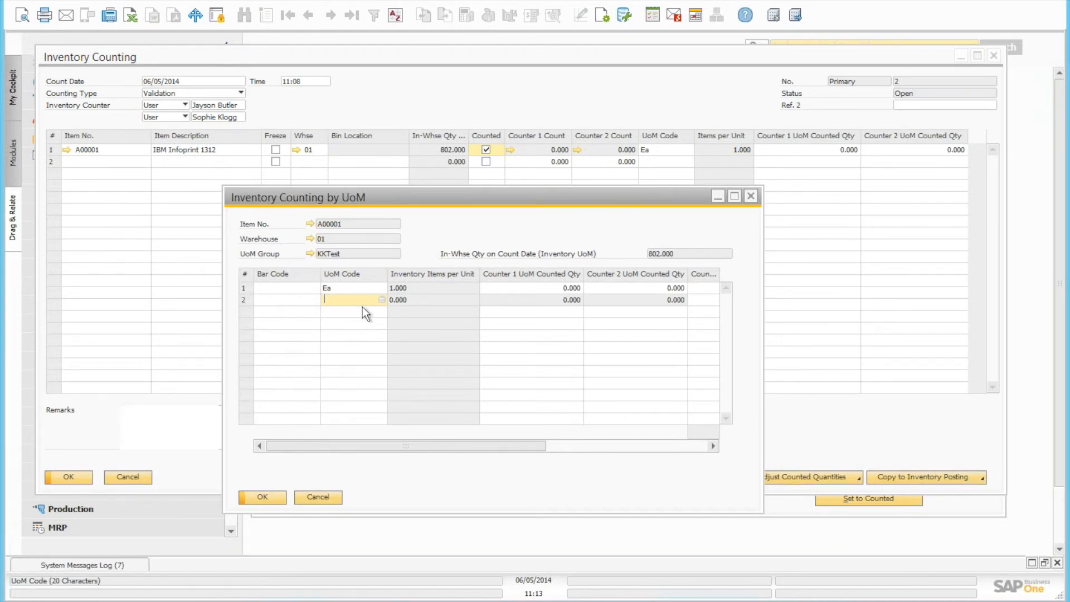
pyautogui.click(540, 290)
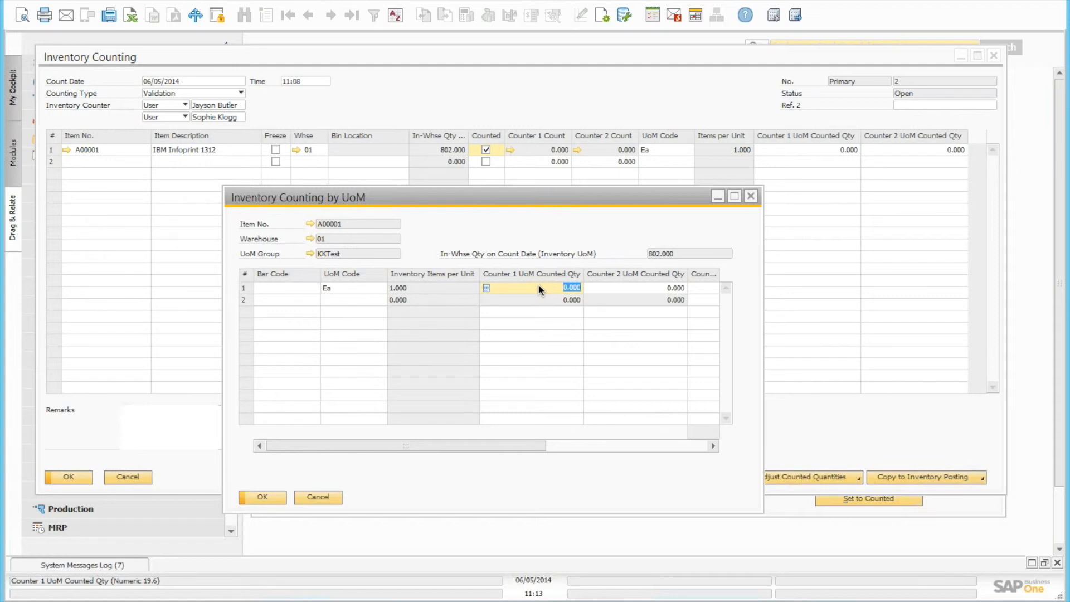
pyautogui.write('802')
pyautogui.click(626, 286)
pyautogui.write('8')
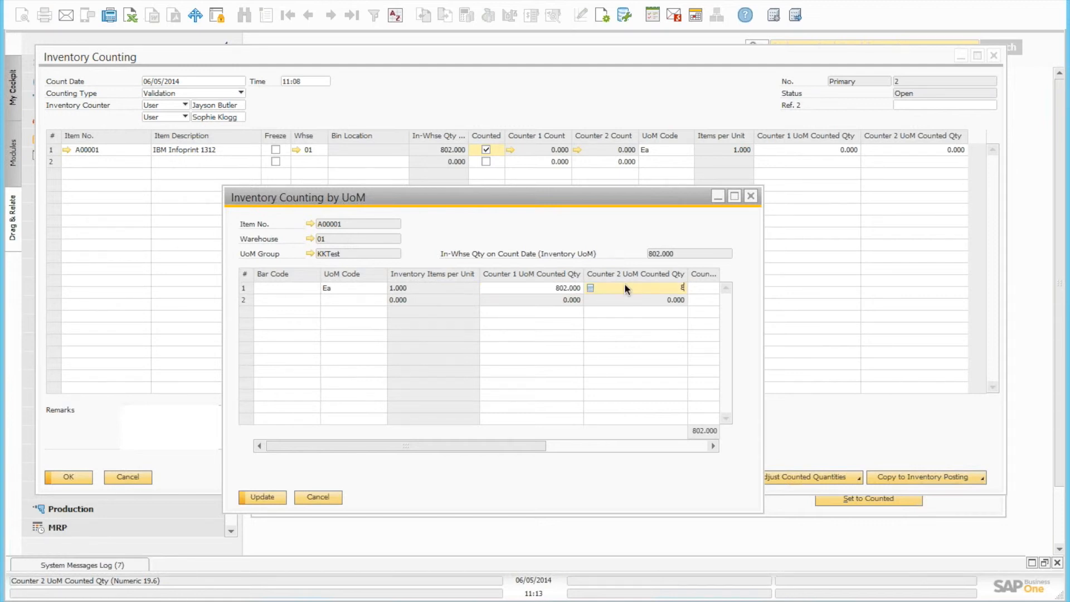
pyautogui.write('04')
pyautogui.click(259, 493)
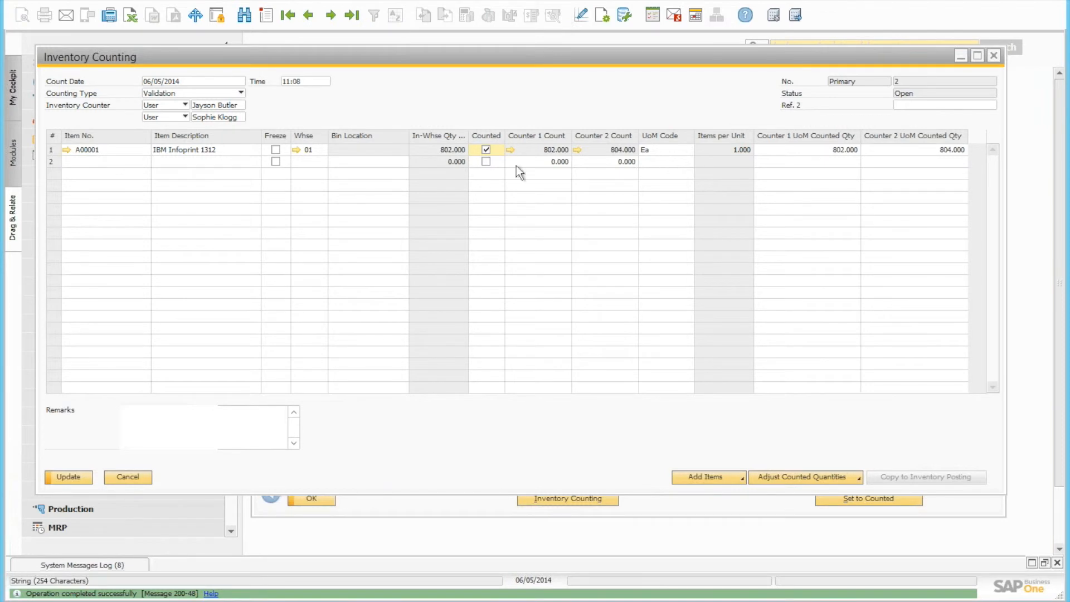
pyautogui.click(69, 478)
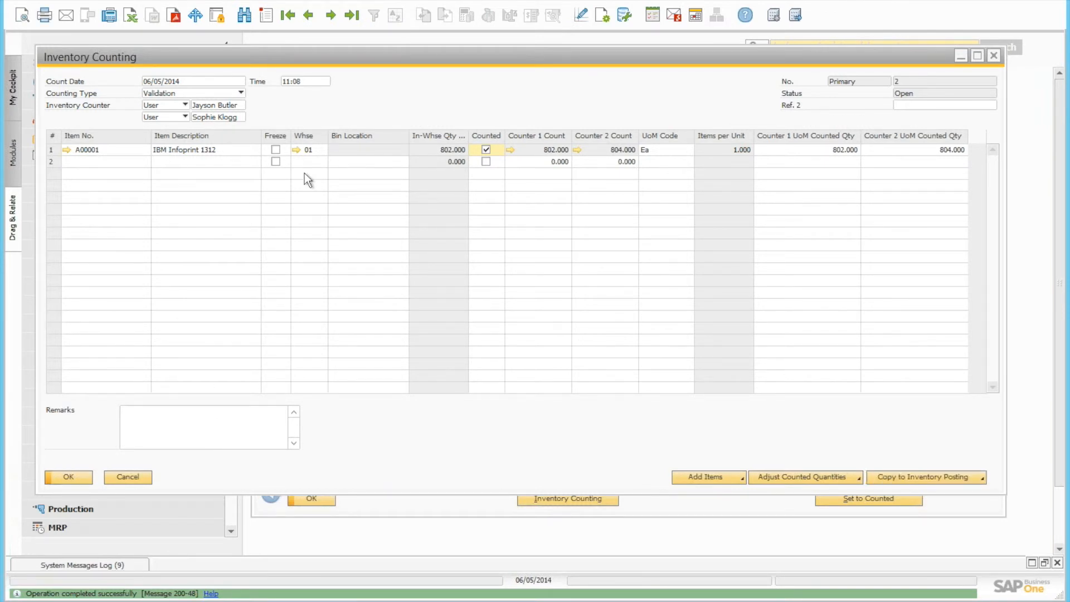
pyautogui.click(331, 15)
pyautogui.click(309, 16)
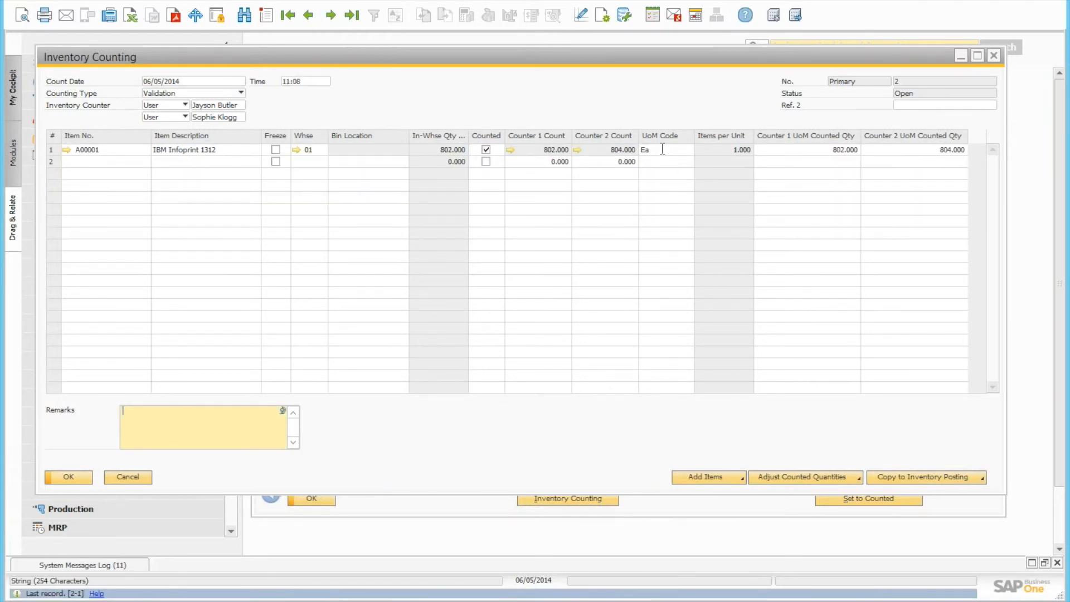
pyautogui.click(663, 149)
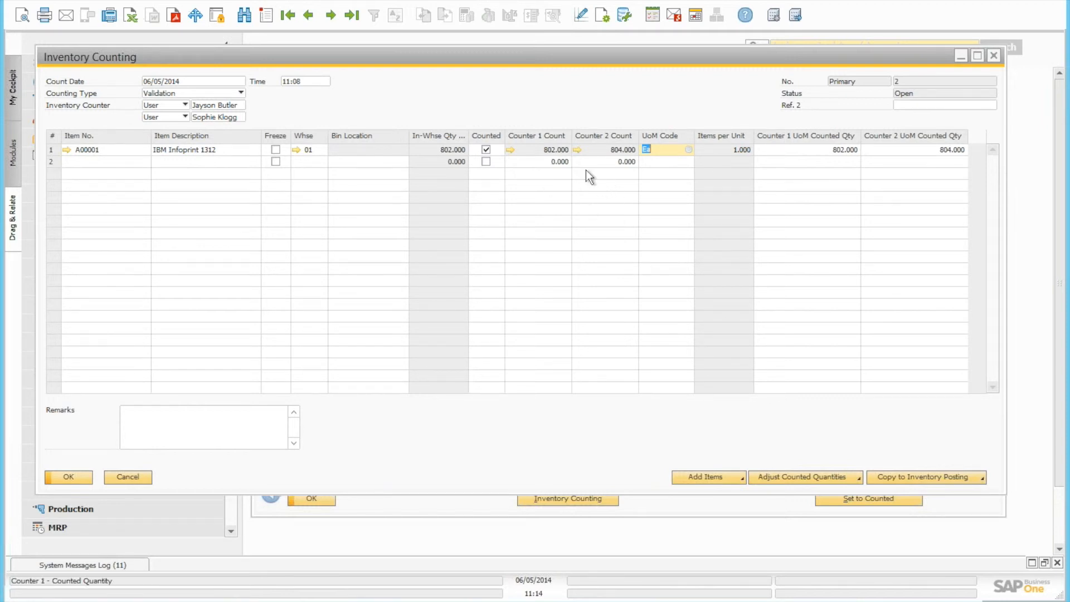
# Set Counter 1's UoM counted quantity for item A00001 to 804 and update the counting document
pyautogui.click(510, 149)
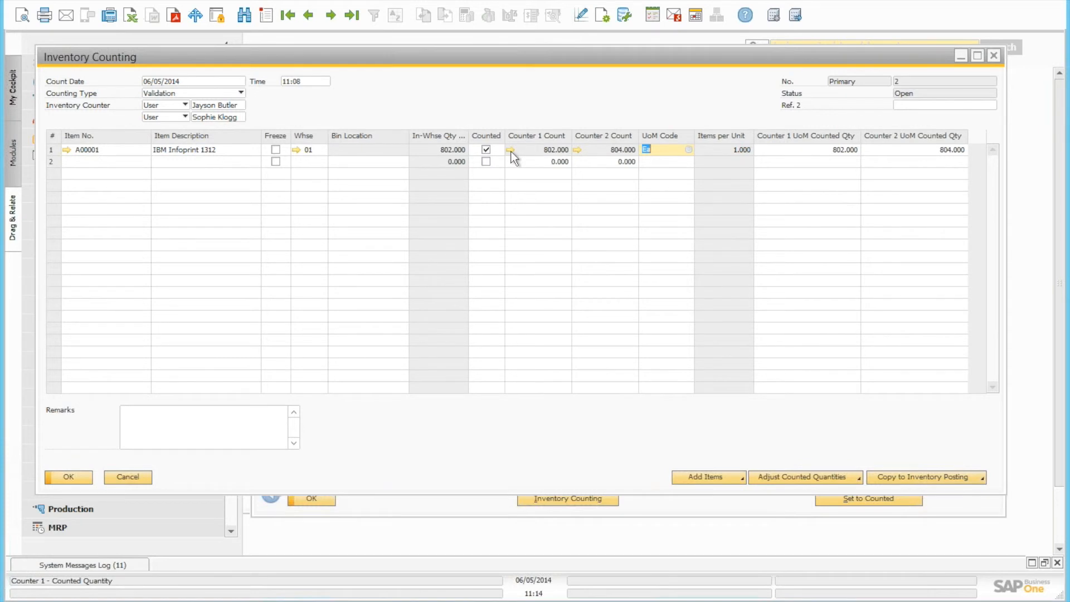
pyautogui.doubleClick(562, 288)
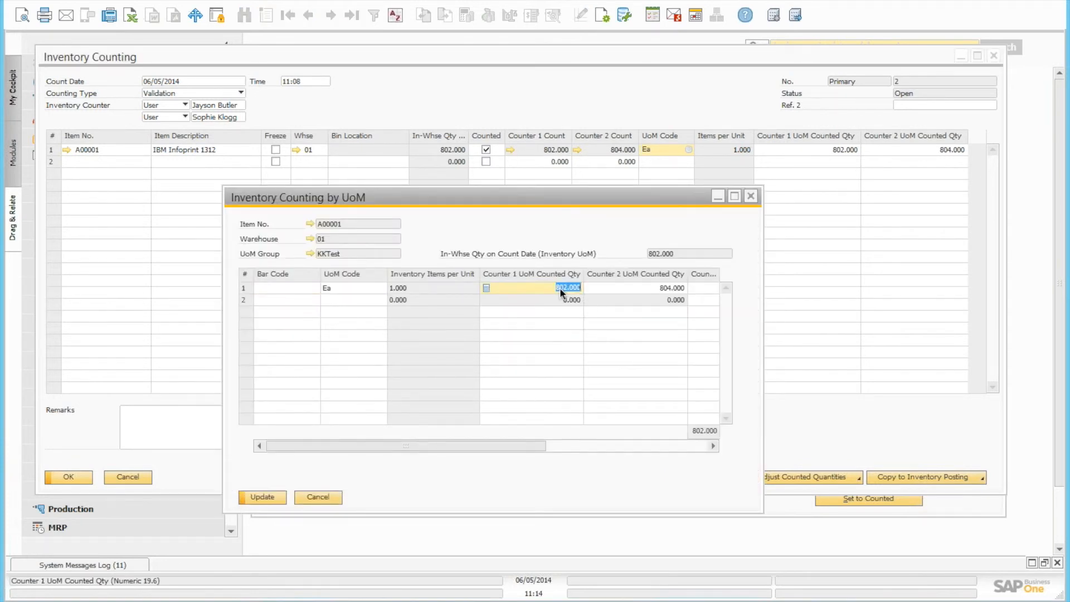
pyautogui.write('804')
pyautogui.click(272, 498)
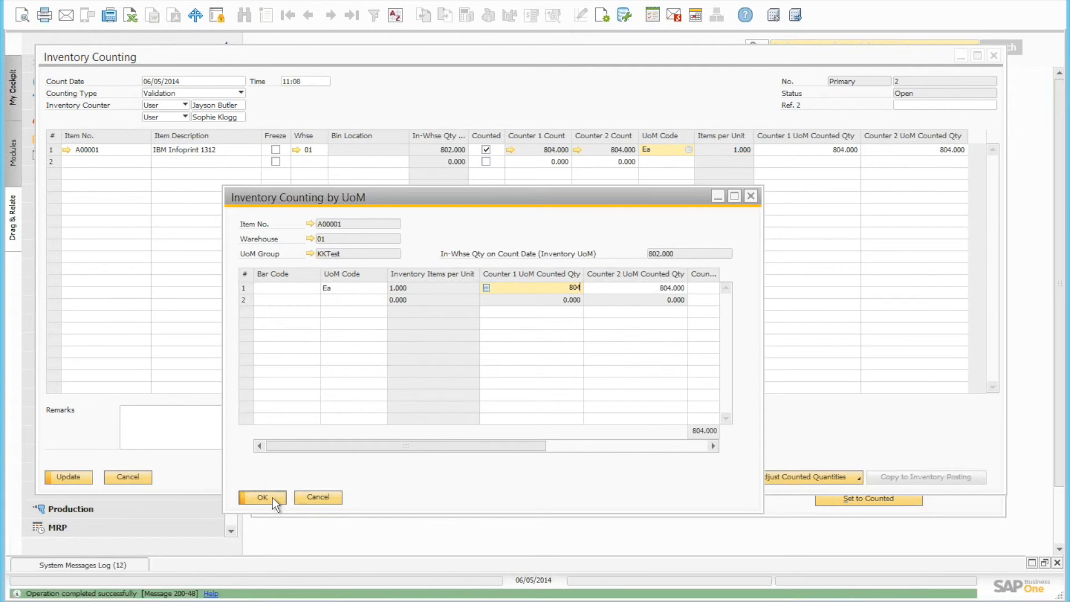
pyautogui.click(273, 497)
pyautogui.click(63, 475)
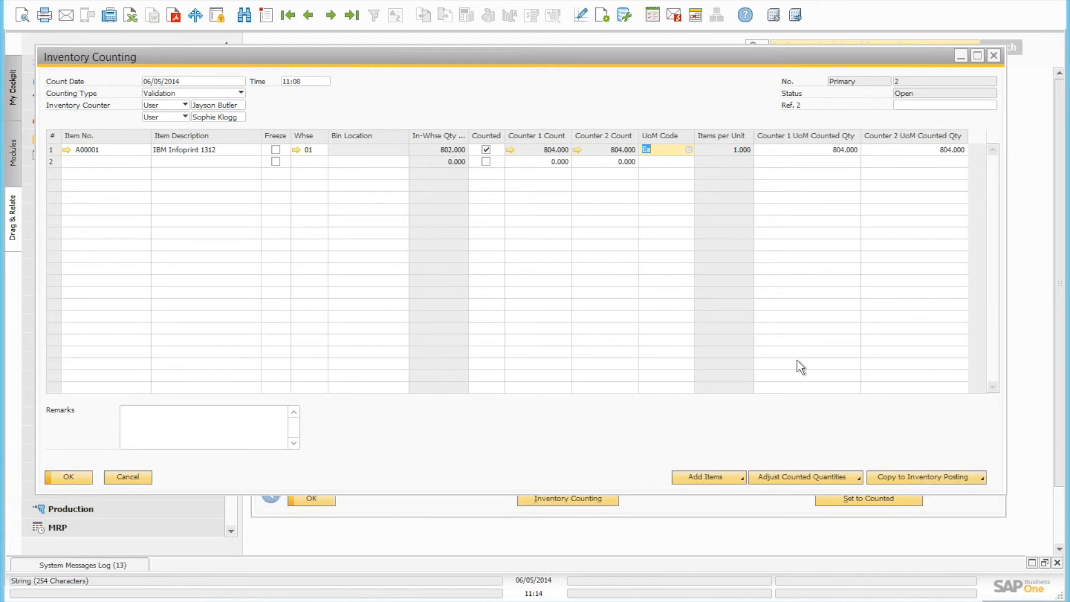
pyautogui.click(841, 475)
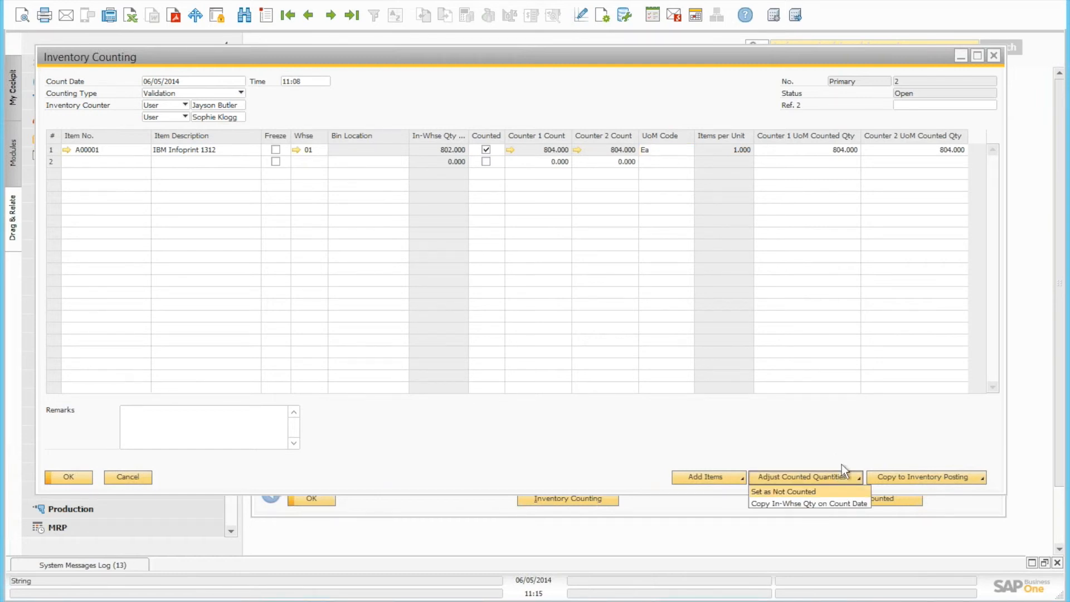
pyautogui.click(851, 447)
pyautogui.click(827, 477)
pyautogui.click(861, 445)
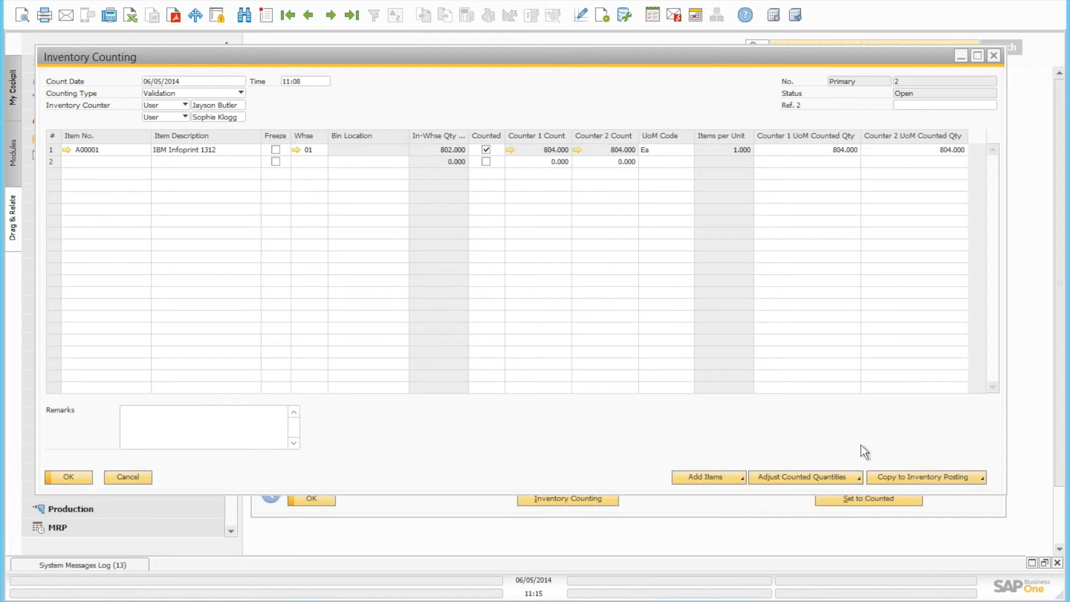
# Copy the items with a counter difference of zero to an inventory posting and add the posting
pyautogui.click(898, 474)
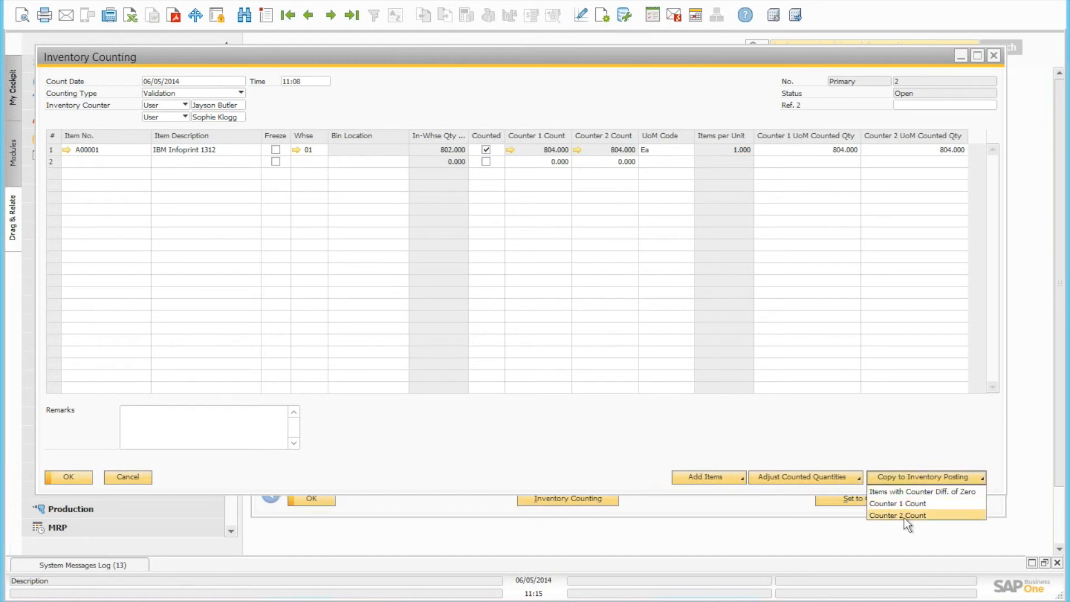
pyautogui.click(892, 491)
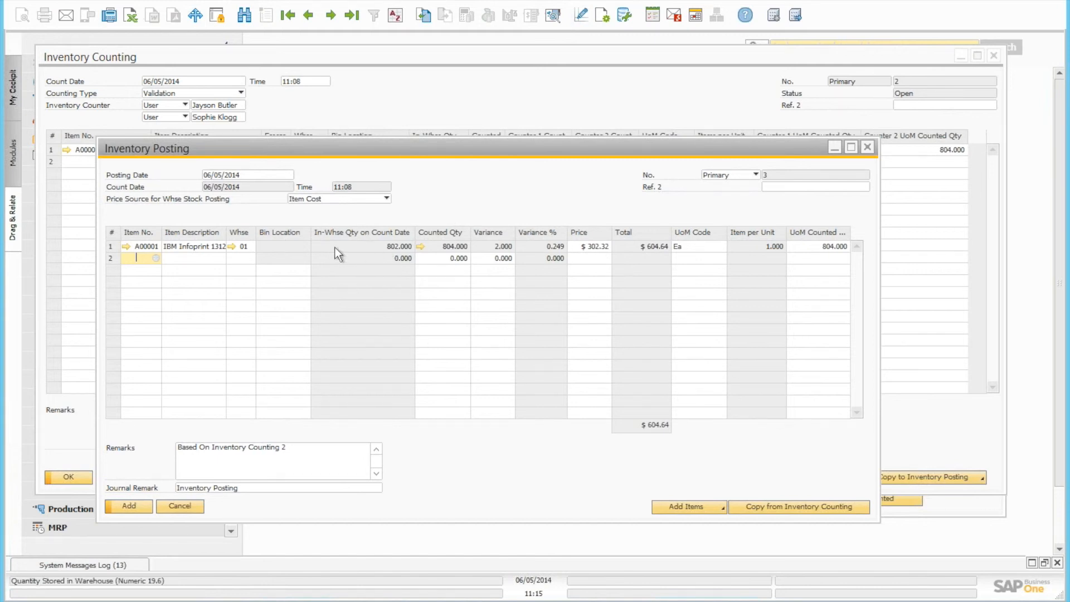
pyautogui.moveTo(369, 146); pyautogui.dragTo(356, 109)
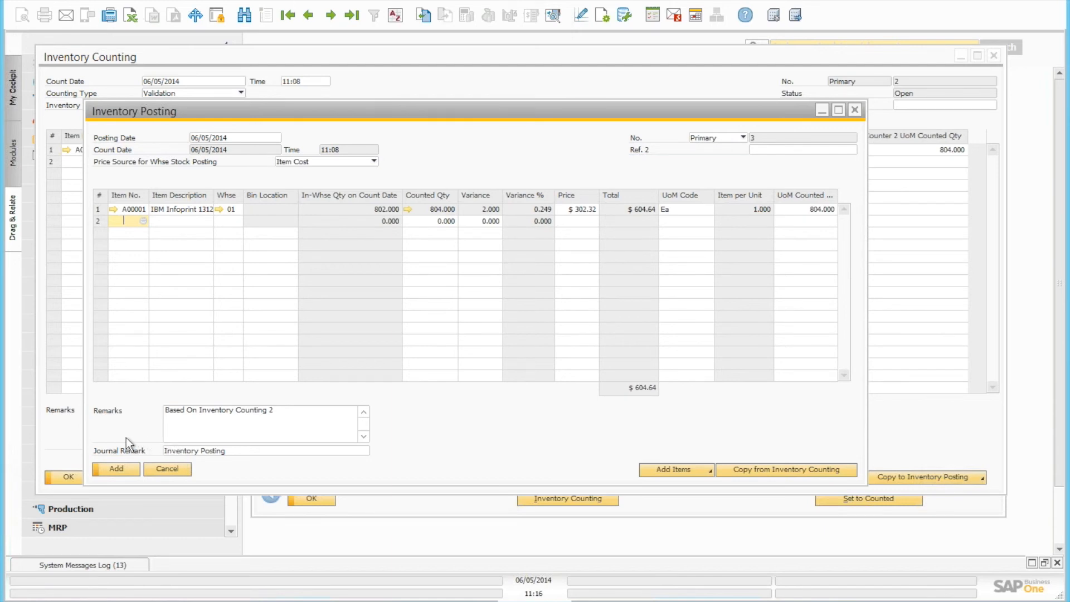
pyautogui.click(118, 467)
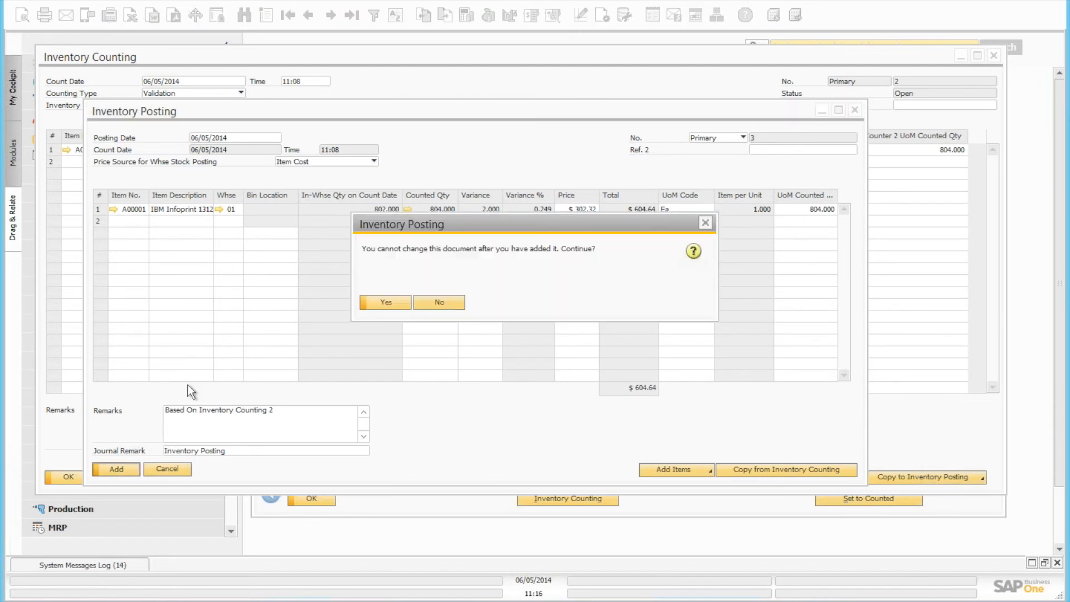
pyautogui.click(374, 301)
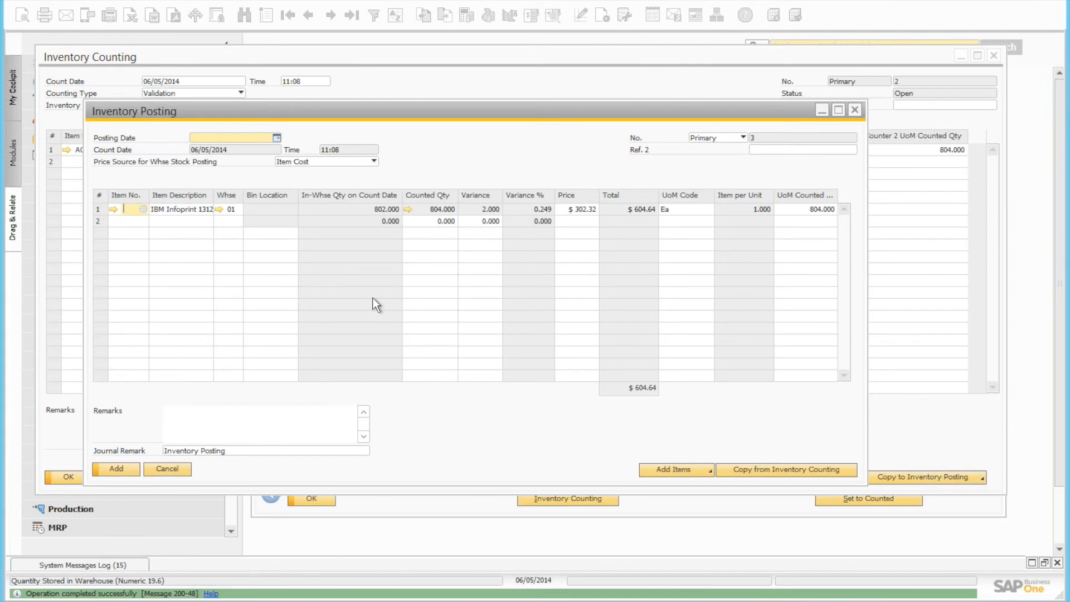
# Examine the journal entry of the last inventory posting and return to the cycle count recommendations
pyautogui.click(351, 14)
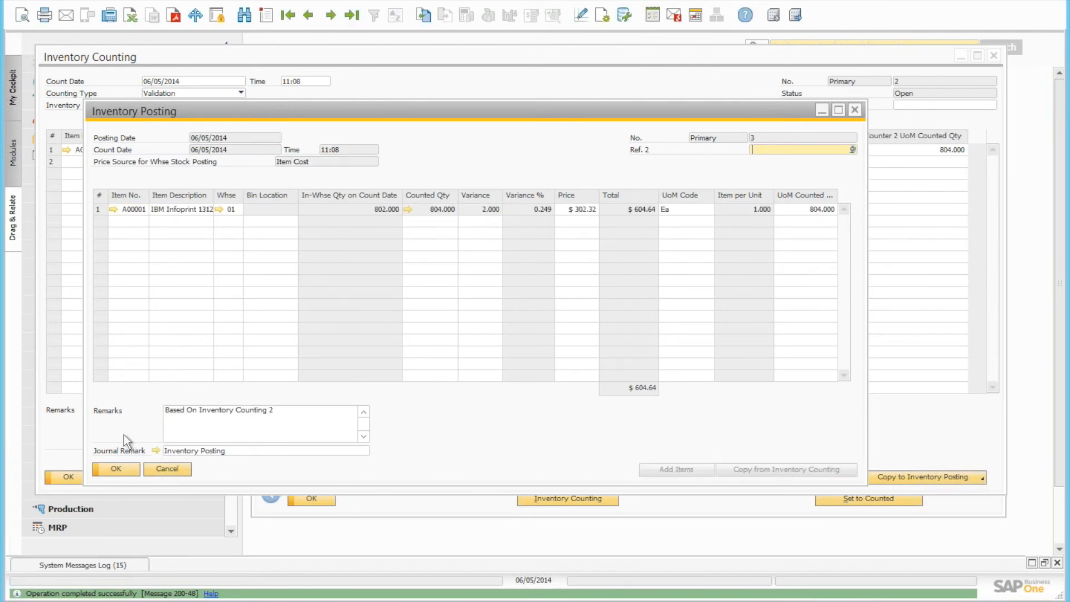
pyautogui.click(154, 450)
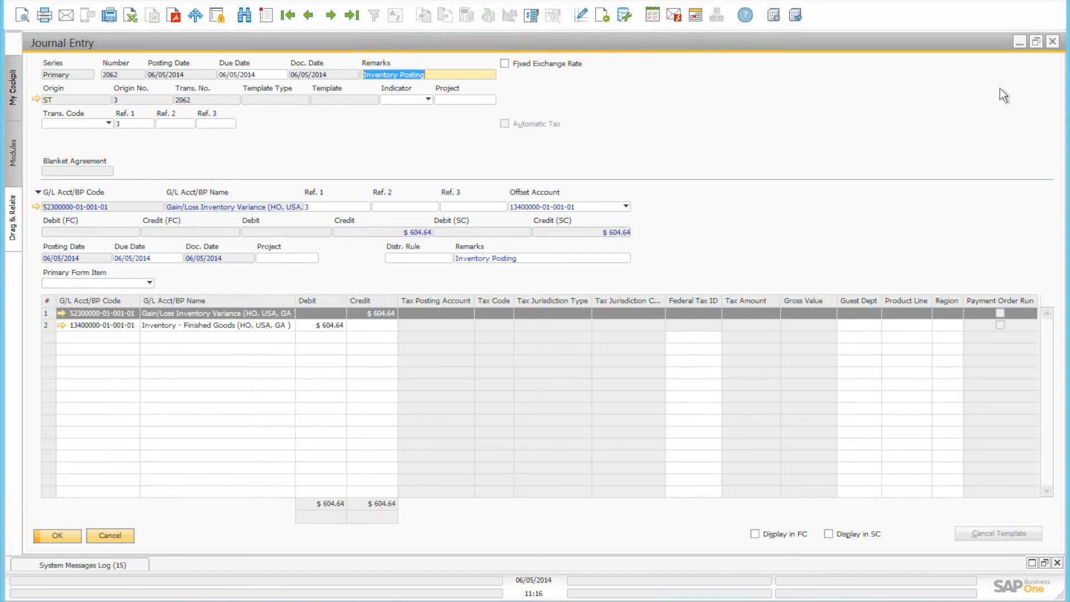
pyautogui.click(1053, 42)
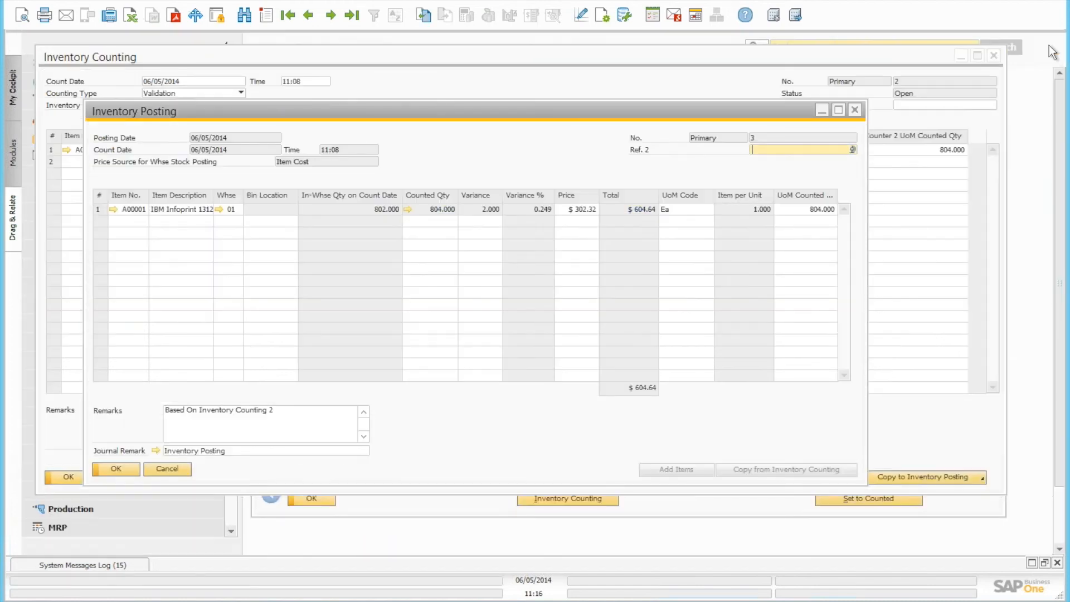
pyautogui.click(855, 109)
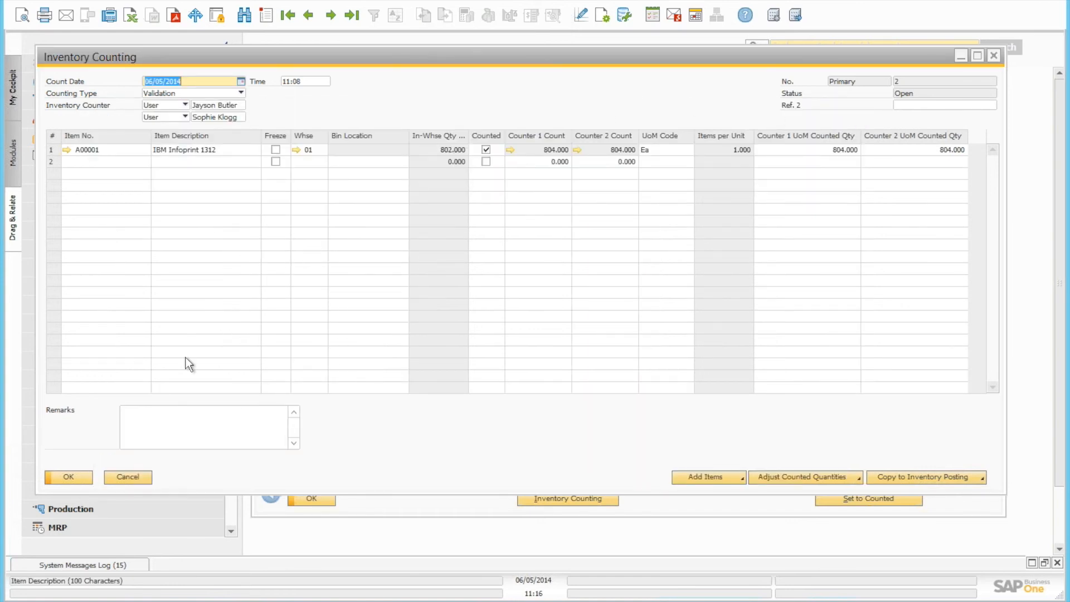
pyautogui.click(70, 477)
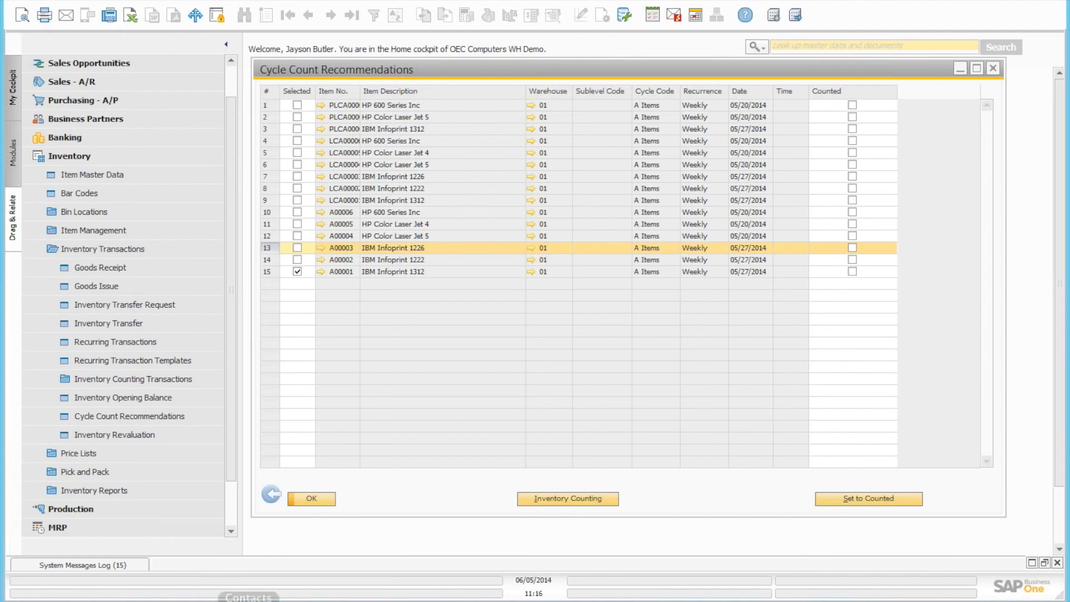
# Switch to PowerPoint, present the slides from Counting through to Reports, and return to SAP Business One
pyautogui.click(152, 601)
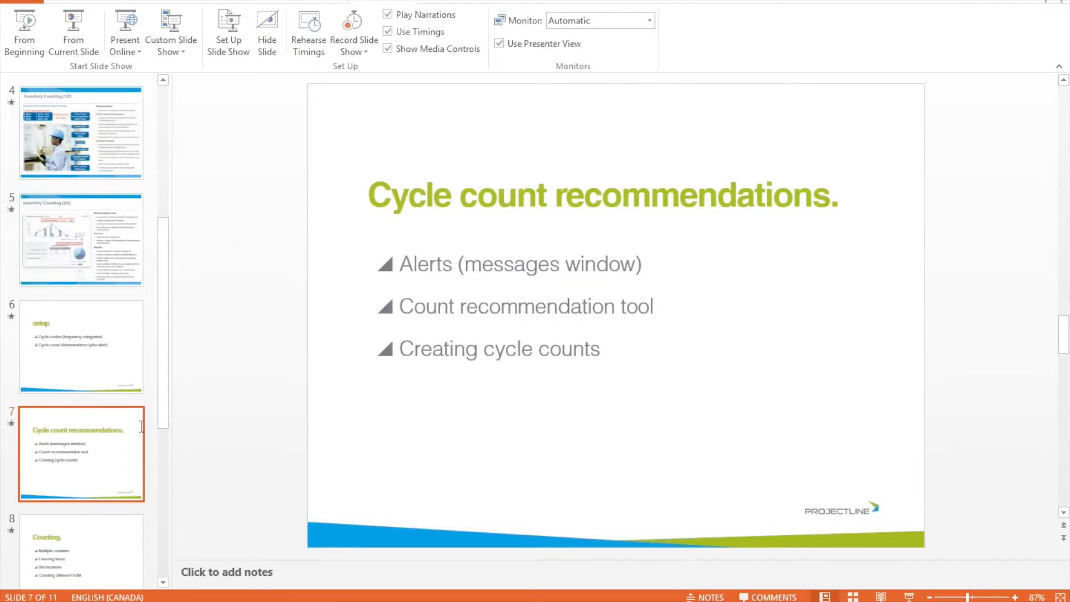
pyautogui.click(93, 558)
pyautogui.click(94, 9)
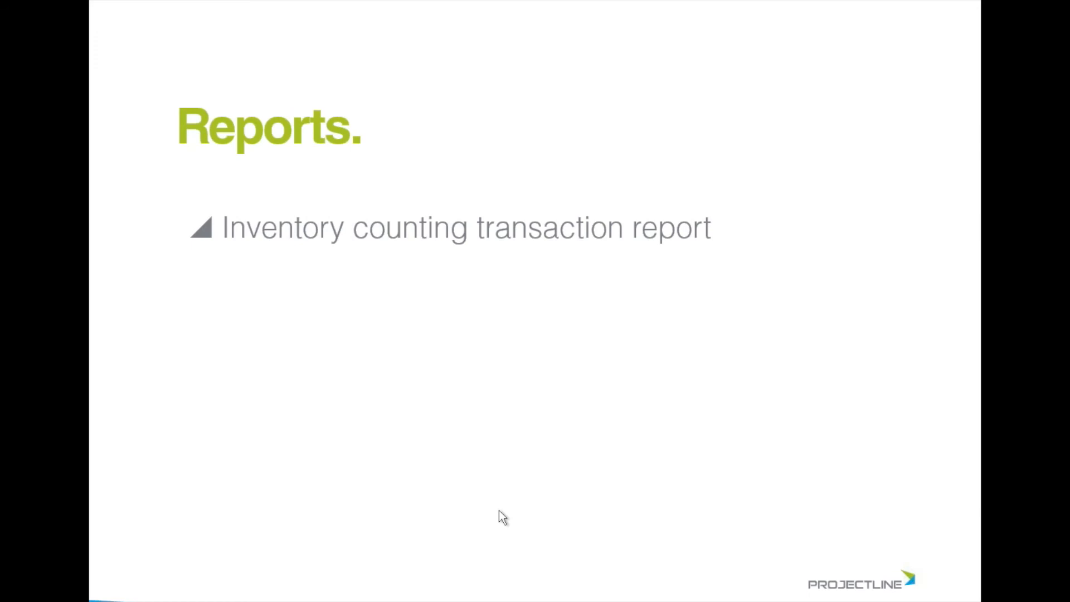
pyautogui.press('Escape')
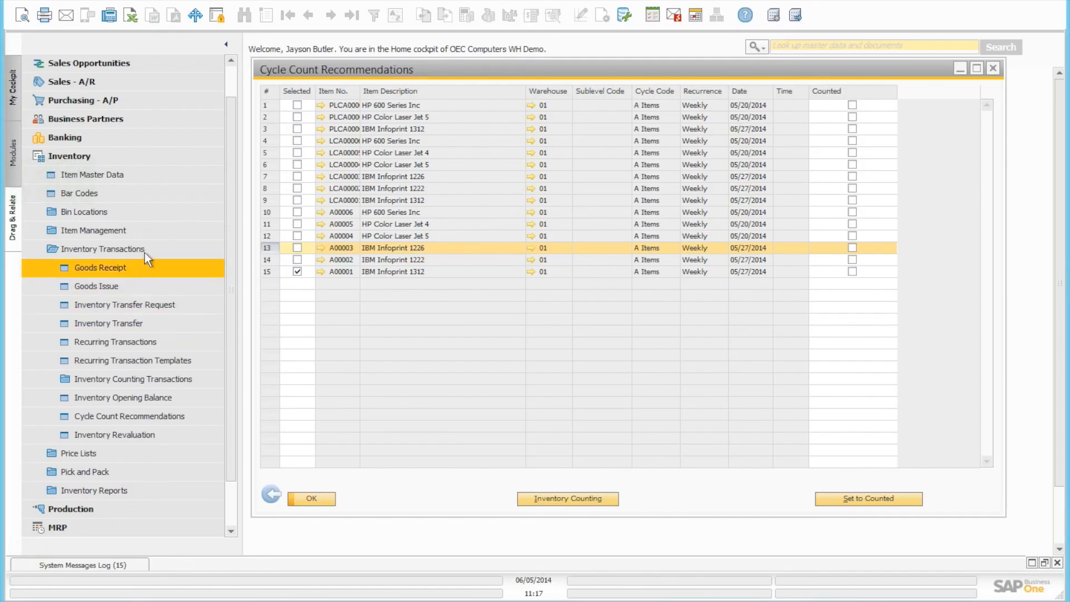
# Show the list of inventory reports and close the cycle count recommendations along with their selection criteria
pyautogui.click(145, 252)
pyautogui.click(113, 339)
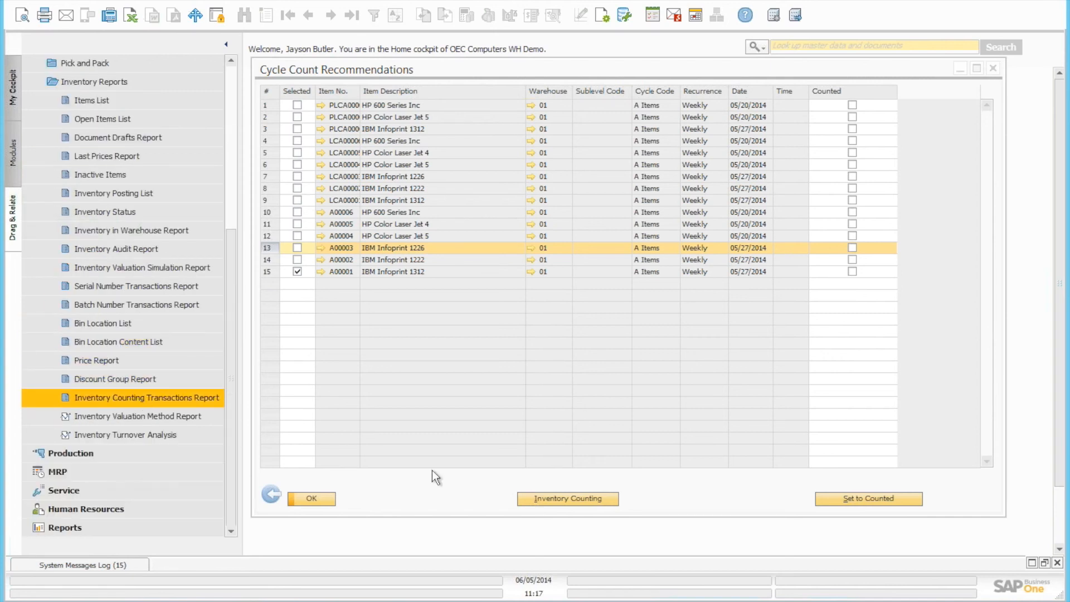
pyautogui.click(272, 495)
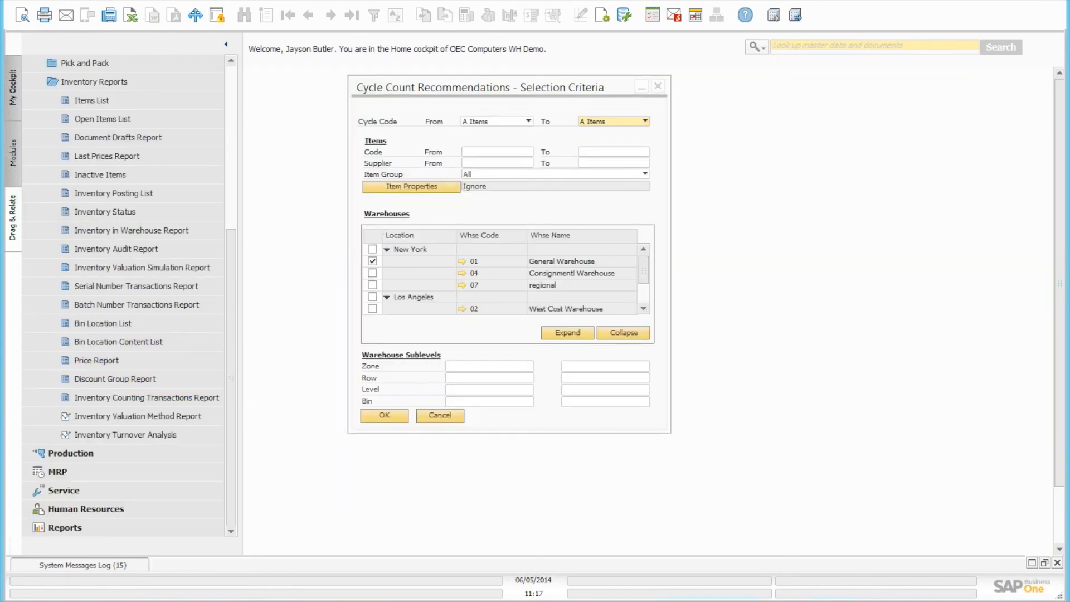
pyautogui.click(658, 85)
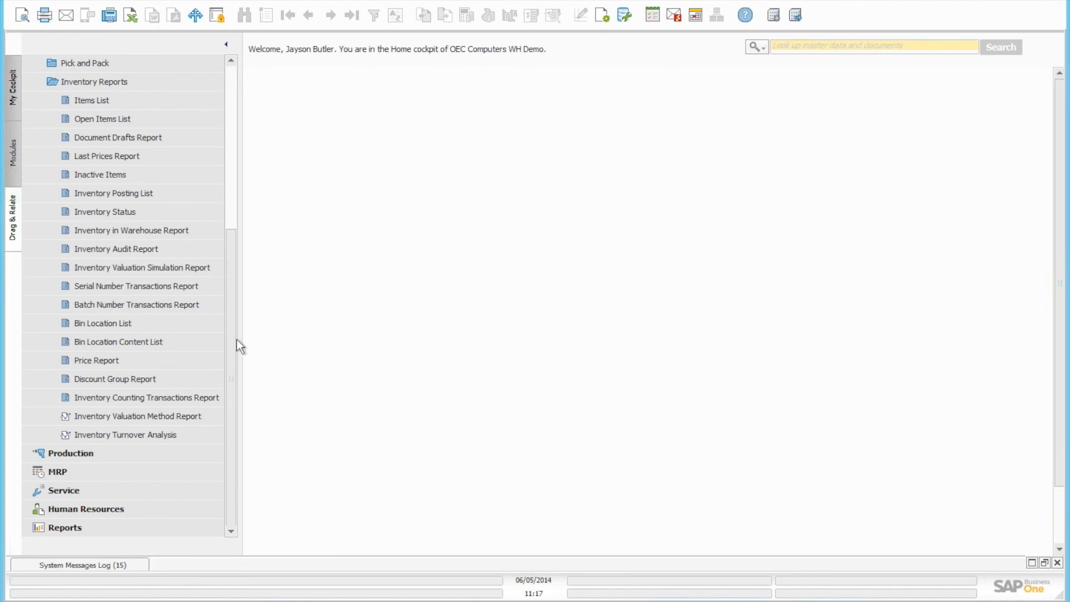
# Run the Inventory Counting Transactions Report for all warehouses with the default criteria, grouped by items and showing postings and open countings
pyautogui.click(173, 397)
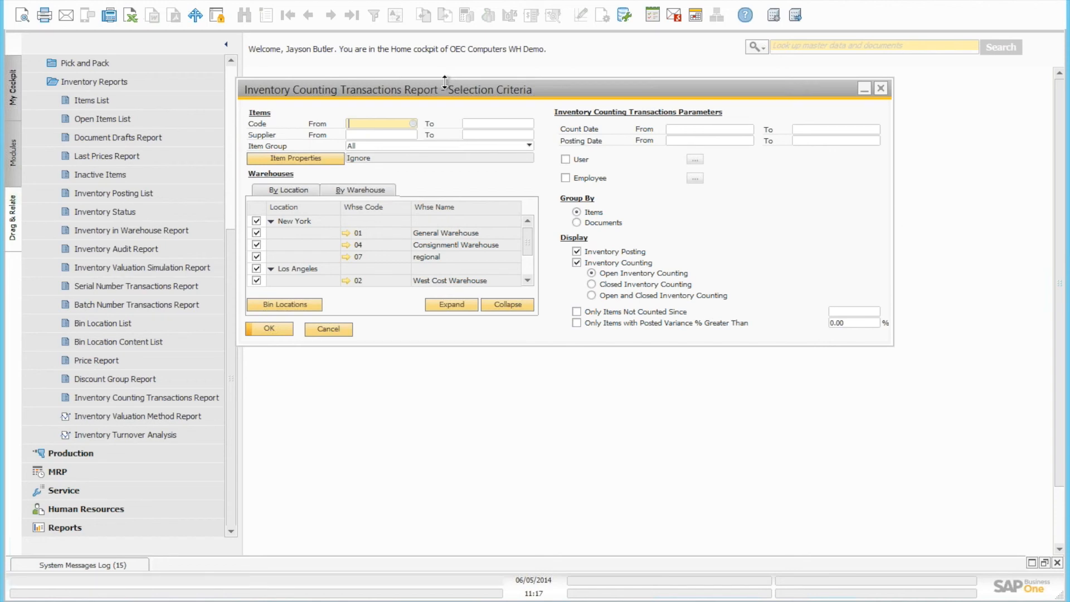
pyautogui.moveTo(419, 82); pyautogui.dragTo(355, 70)
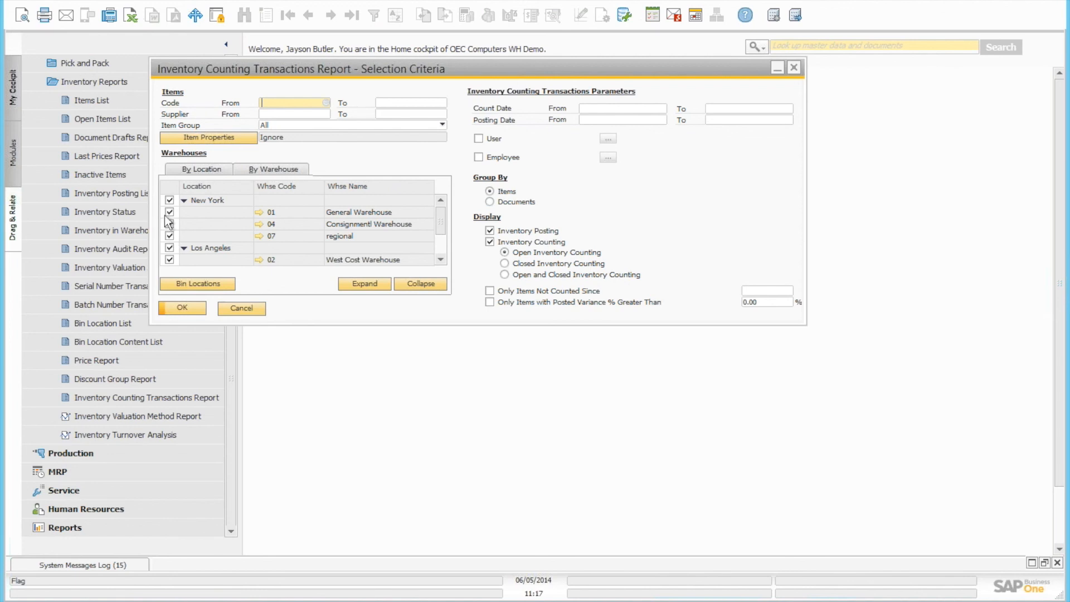
pyautogui.click(184, 307)
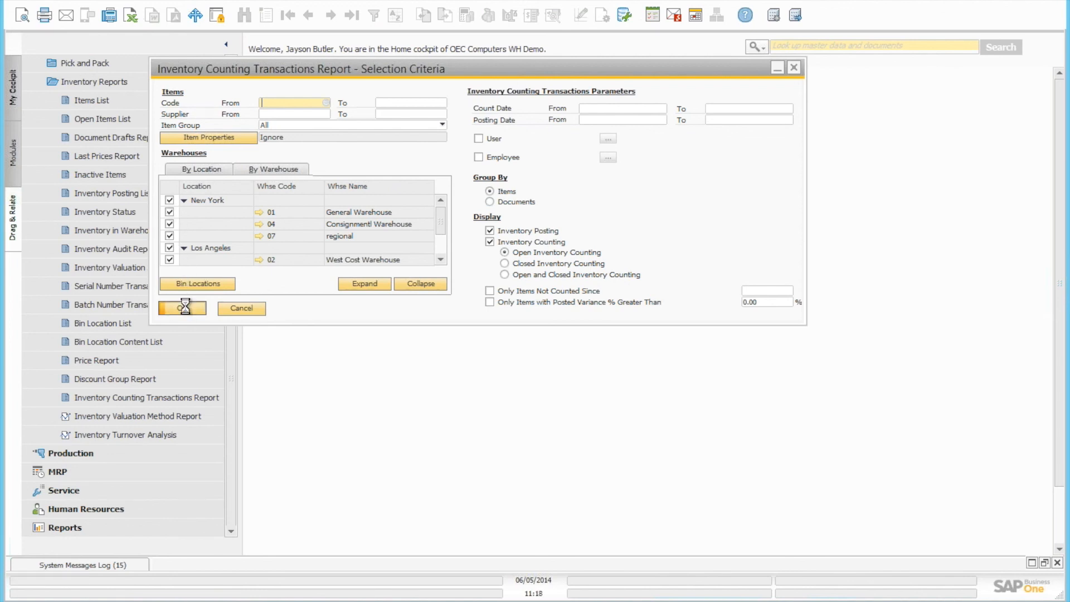